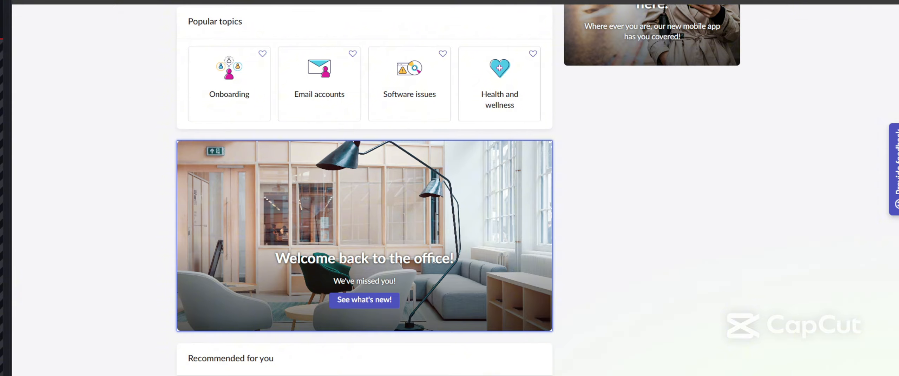
Step: Turn on widget customization outlines for the Employee Center portal hero
{"action": "scroll", "coordinate": [434, 262], "scroll_direction": "down", "scroll_amount": 5}
{"action": "scroll", "coordinate": [437, 258], "scroll_direction": "up", "scroll_amount": 13}
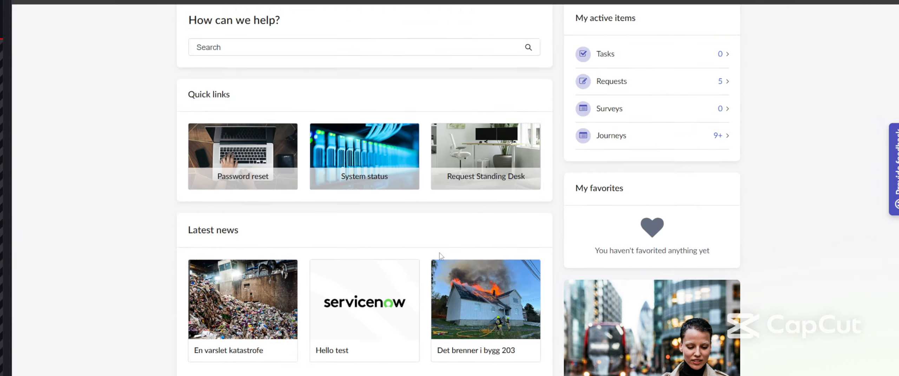
{"action": "scroll", "coordinate": [440, 256], "scroll_direction": "up", "scroll_amount": 8}
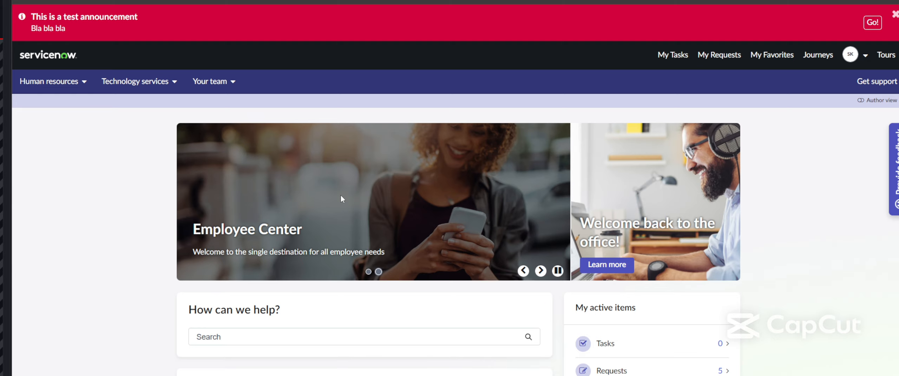
{"action": "left_click_drag", "start_coordinate": [812, 234], "coordinate": [761, 233]}
{"action": "left_click", "coordinate": [692, 231]}
{"action": "right_click", "coordinate": [446, 202]}
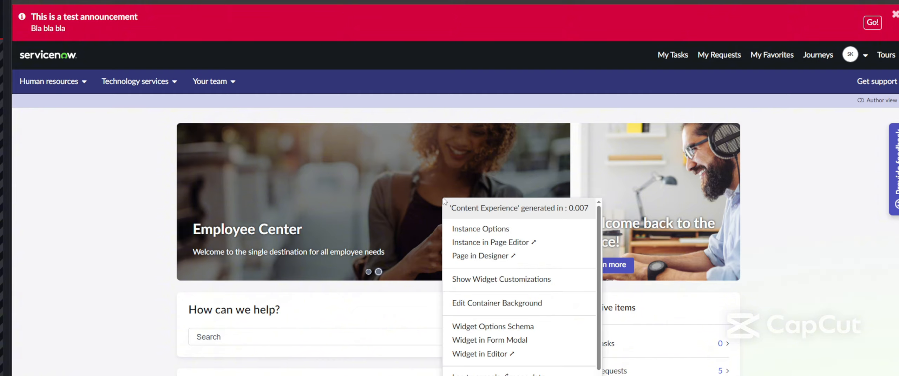
{"action": "left_click", "coordinate": [490, 272]}
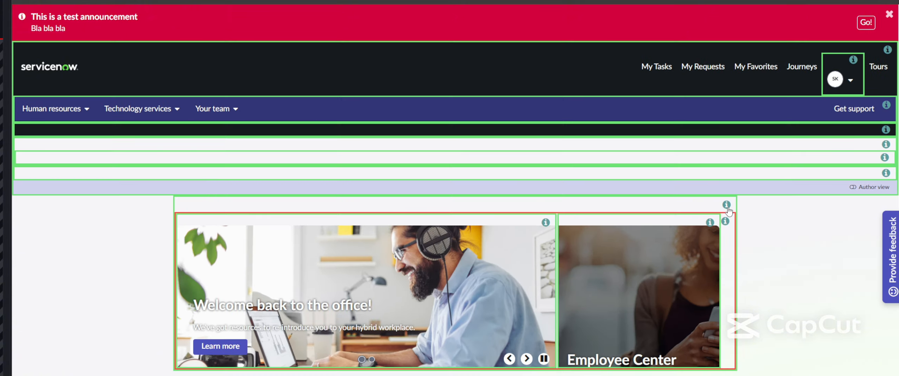
Step: Check diagnostics of the Content Experience, Employee Center tile and CE Banner Content widgets, then hide outlines
{"action": "scroll", "coordinate": [764, 254], "scroll_direction": "down", "scroll_amount": 2}
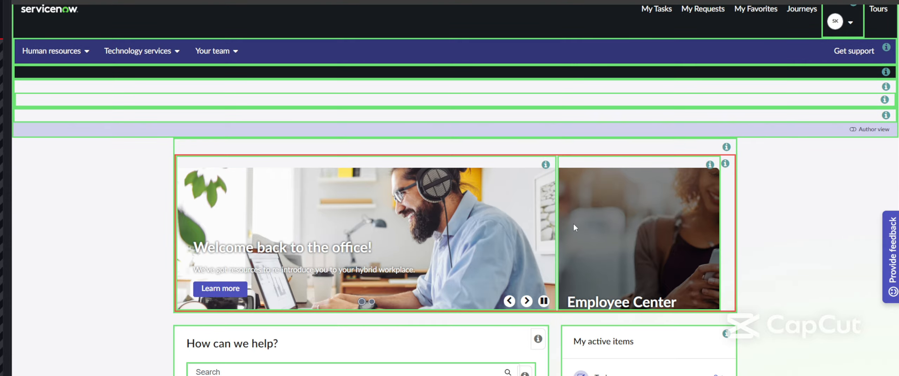
{"action": "left_click", "coordinate": [726, 147]}
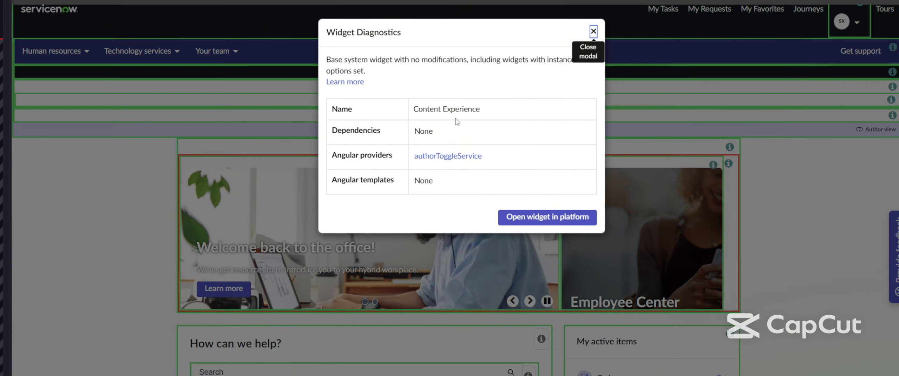
{"action": "left_click", "coordinate": [593, 32]}
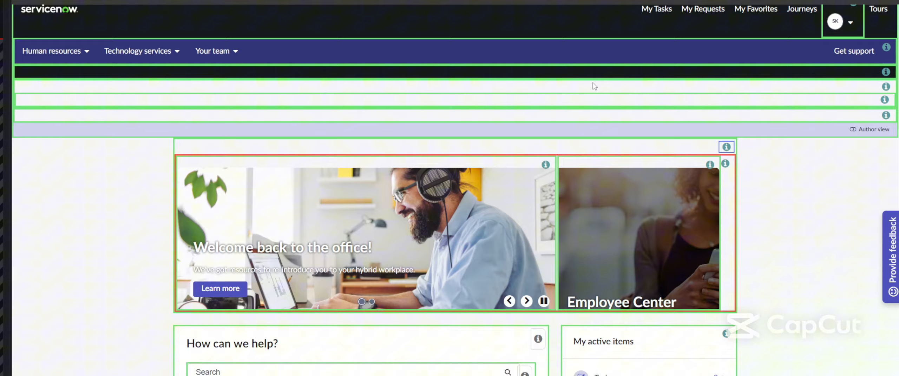
{"action": "left_click", "coordinate": [725, 164]}
{"action": "left_click_drag", "start_coordinate": [462, 126], "coordinate": [414, 127]}
{"action": "left_click", "coordinate": [477, 130]}
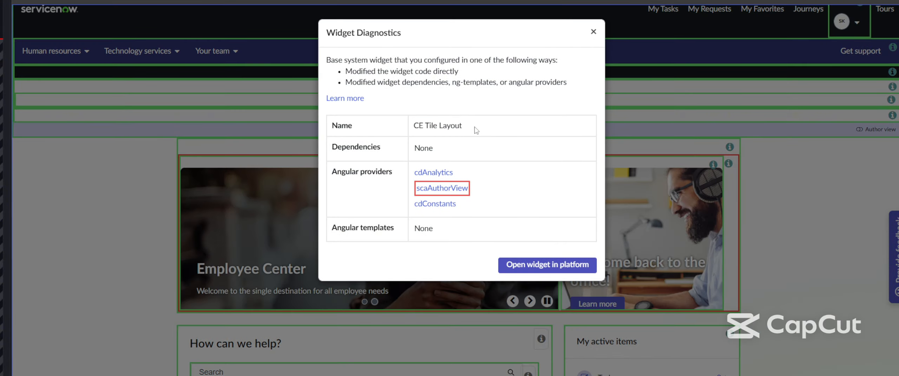
{"action": "left_click", "coordinate": [593, 31]}
{"action": "left_click", "coordinate": [546, 165]}
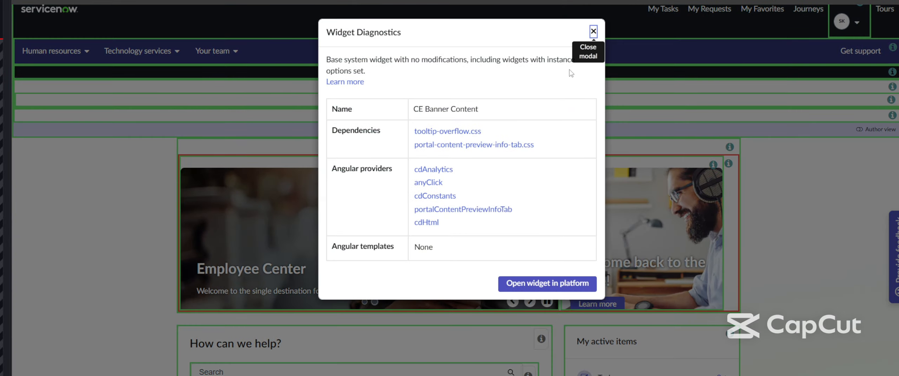
{"action": "left_click", "coordinate": [593, 32]}
{"action": "right_click", "coordinate": [419, 203], "text": "ctrl"}
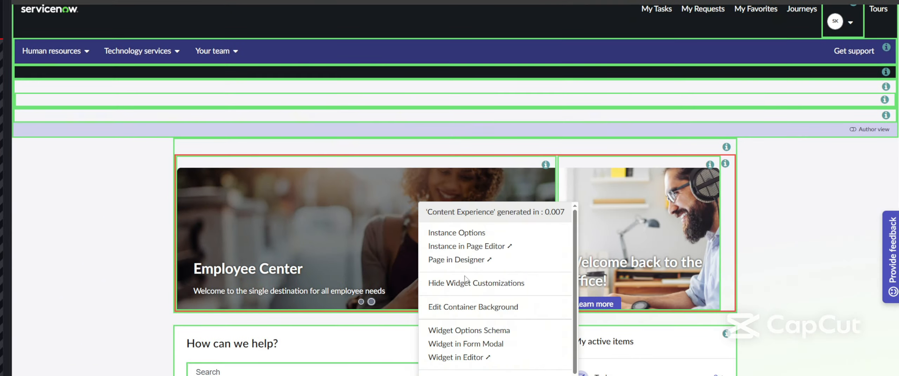
{"action": "left_click", "coordinate": [469, 283]}
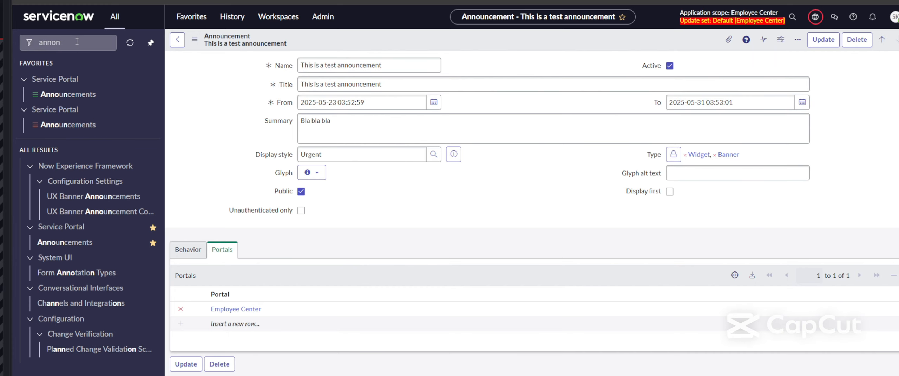
Step: Filter the navigator for 'content pub' and open Content Library > View All
{"action": "double_click", "coordinate": [77, 41]}
{"action": "type", "text": "content pub"}
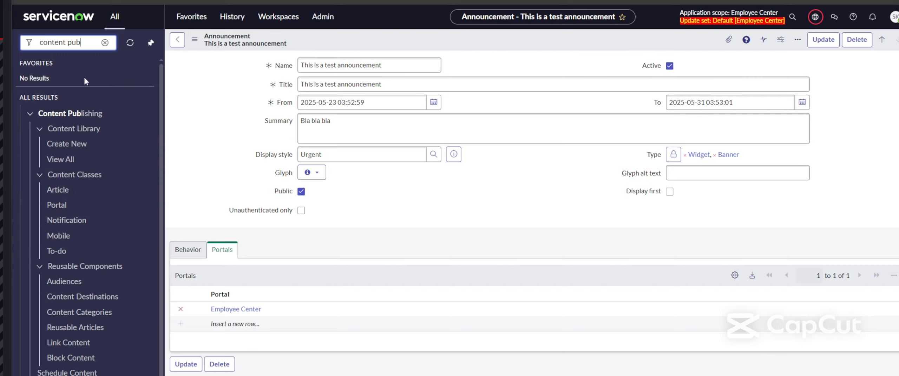
{"action": "left_click", "coordinate": [63, 161]}
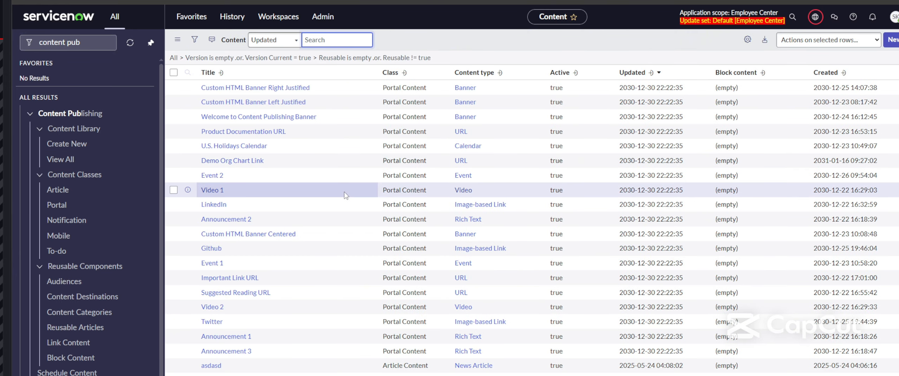
Step: Look over the Welcome Banner's design fields and its content name
{"action": "scroll", "coordinate": [355, 192], "scroll_direction": "down", "scroll_amount": 7}
{"action": "scroll", "coordinate": [372, 193], "scroll_direction": "up", "scroll_amount": 7}
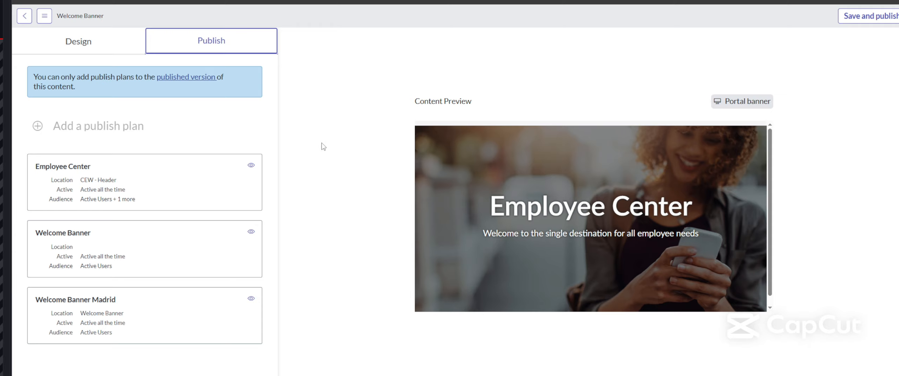
{"action": "left_click", "coordinate": [94, 49]}
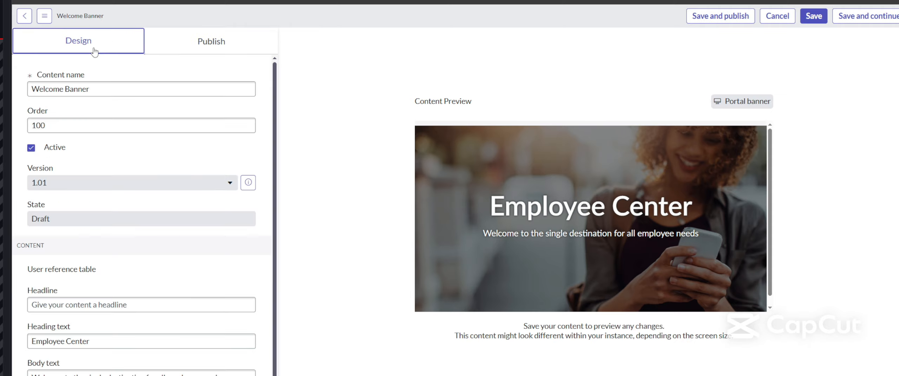
{"action": "triple_click", "coordinate": [81, 88]}
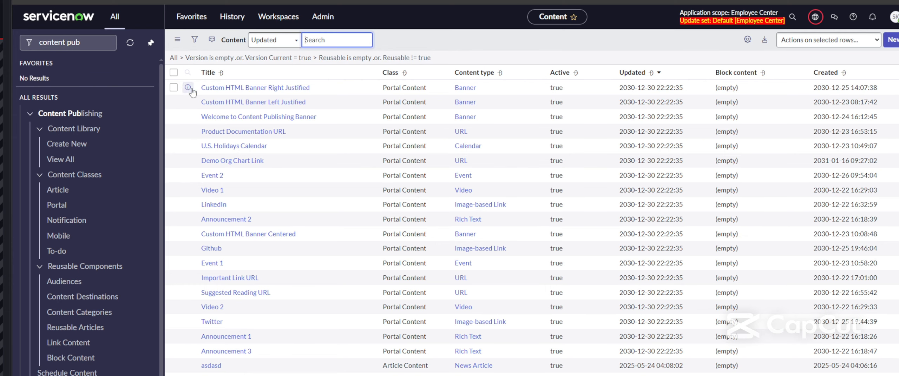
Step: Search the Content list by Title for Welcome Banner
{"action": "left_click", "coordinate": [196, 41]}
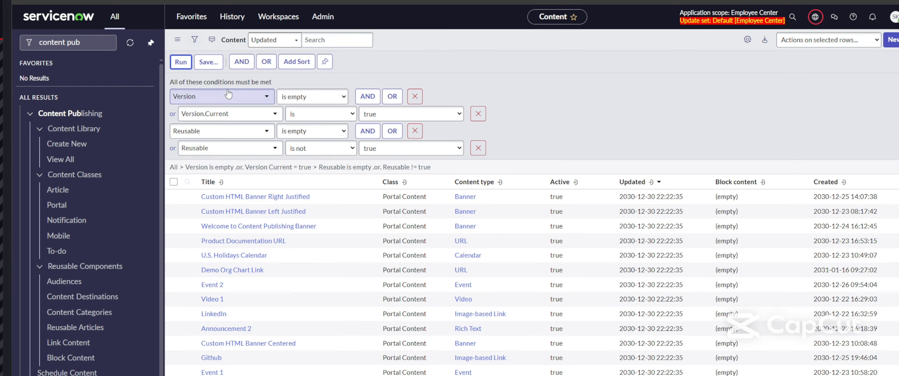
{"action": "left_click", "coordinate": [286, 44]}
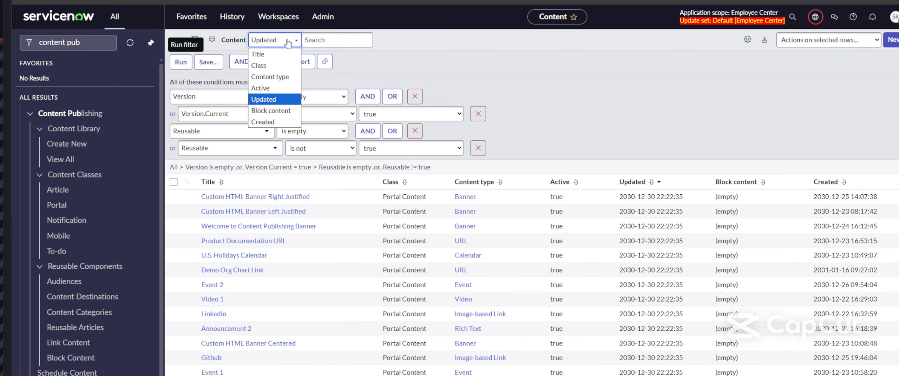
{"action": "left_click", "coordinate": [262, 55]}
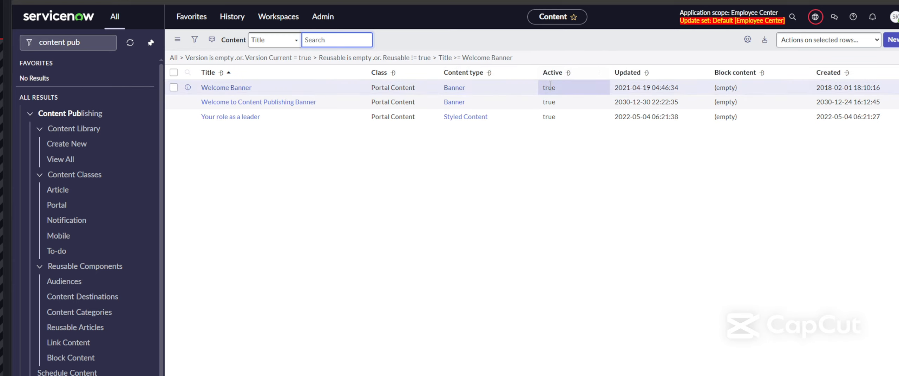
{"action": "left_click_drag", "start_coordinate": [370, 88], "coordinate": [400, 89]}
{"action": "left_click", "coordinate": [411, 152]}
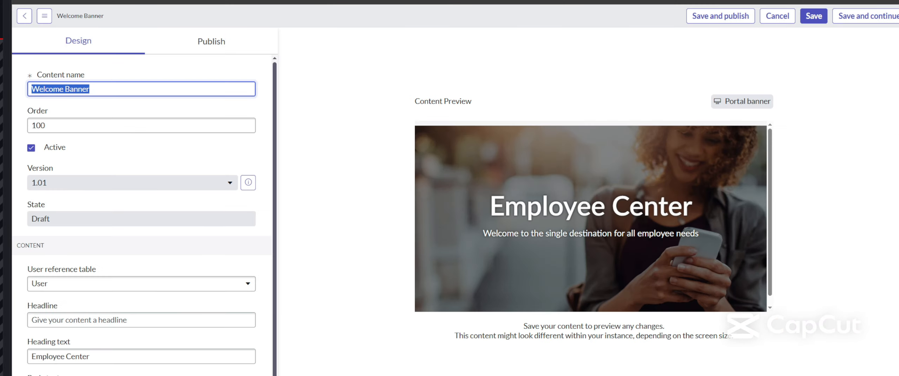
Step: Review the Welcome Banner's 'Employee Center' heading and its Body text field against the preview
{"action": "left_click", "coordinate": [329, 190]}
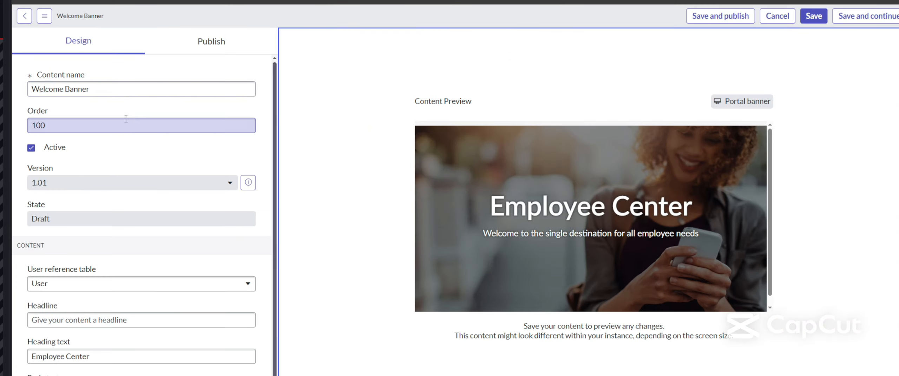
{"action": "scroll", "coordinate": [112, 172], "scroll_direction": "down", "scroll_amount": 1}
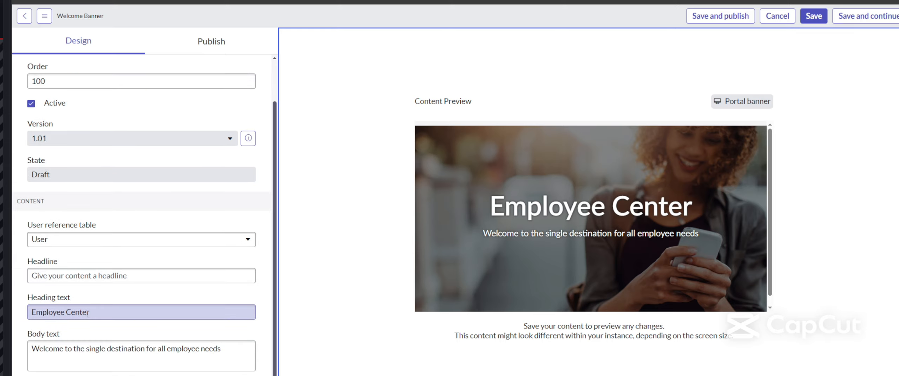
{"action": "left_click_drag", "start_coordinate": [88, 312], "coordinate": [27, 319]}
{"action": "left_click_drag", "start_coordinate": [496, 203], "coordinate": [704, 208]}
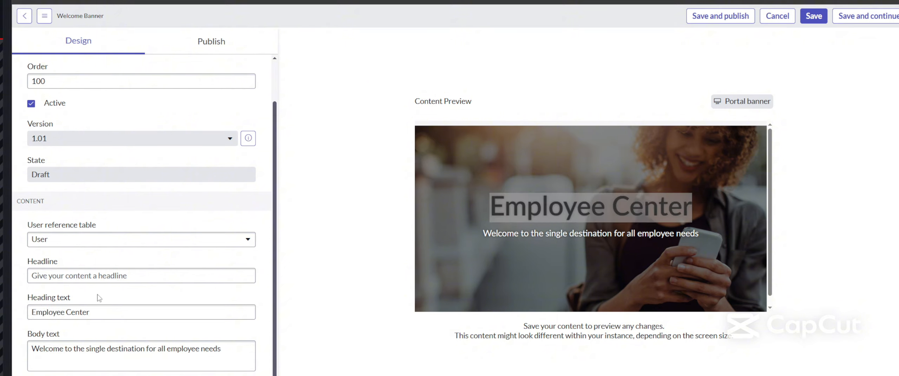
{"action": "left_click", "coordinate": [38, 346]}
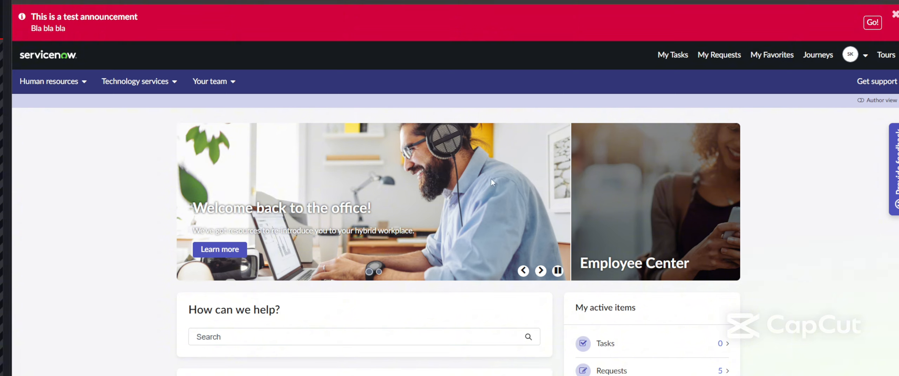
Step: Cycle the portal hero carousel through its slides back to the Employee Center slide
{"action": "left_click", "coordinate": [540, 270]}
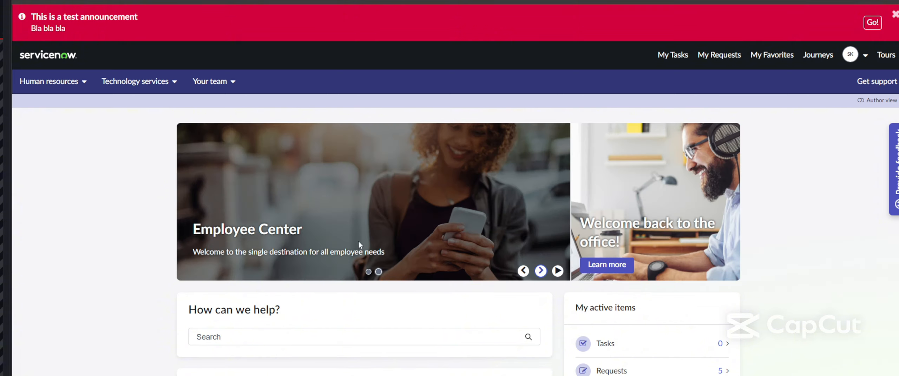
{"action": "left_click", "coordinate": [540, 271]}
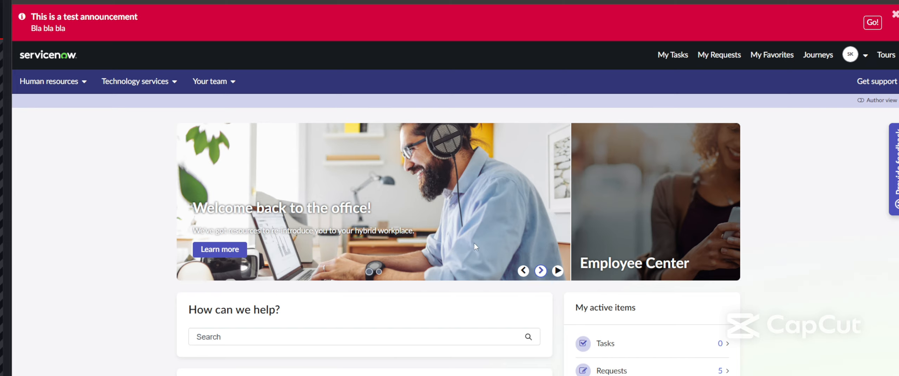
{"action": "left_click", "coordinate": [541, 271]}
{"action": "left_click", "coordinate": [540, 272]}
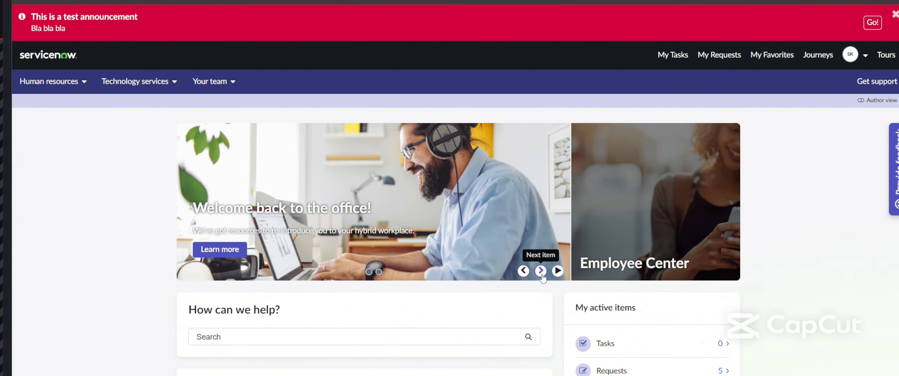
{"action": "left_click", "coordinate": [541, 272]}
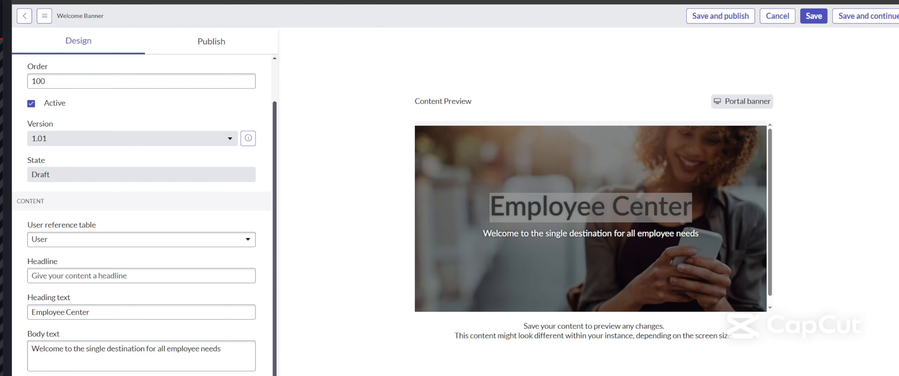
Step: Compare the Welcome Banner's Design and Publish tabs, then open its Employee Center publish plan
{"action": "scroll", "coordinate": [144, 181], "scroll_direction": "up", "scroll_amount": 2}
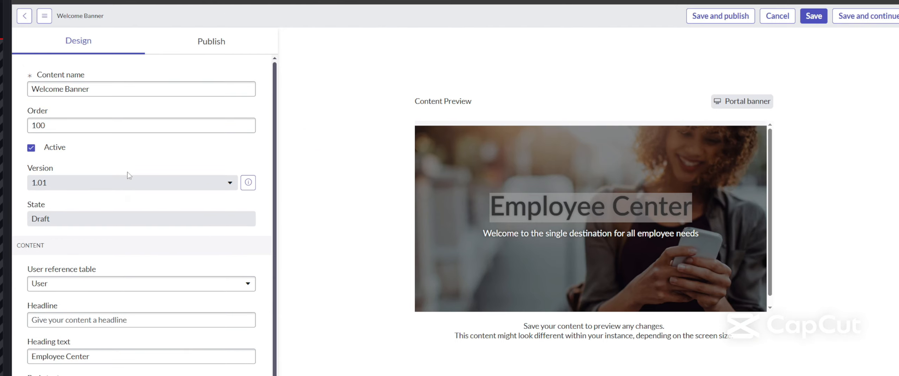
{"action": "scroll", "coordinate": [157, 137], "scroll_direction": "down", "scroll_amount": 2}
{"action": "left_click", "coordinate": [228, 45]}
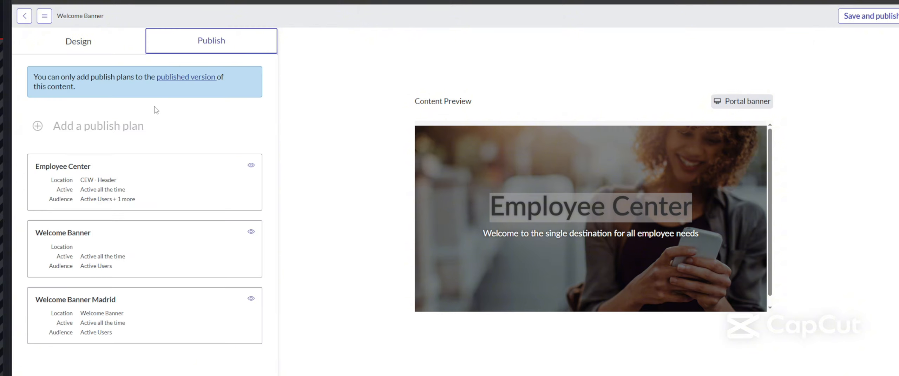
{"action": "left_click", "coordinate": [99, 46]}
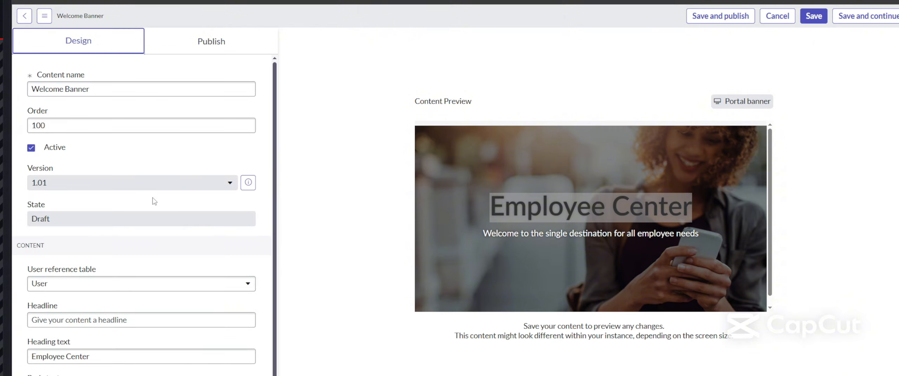
{"action": "scroll", "coordinate": [153, 201], "scroll_direction": "down", "scroll_amount": 1}
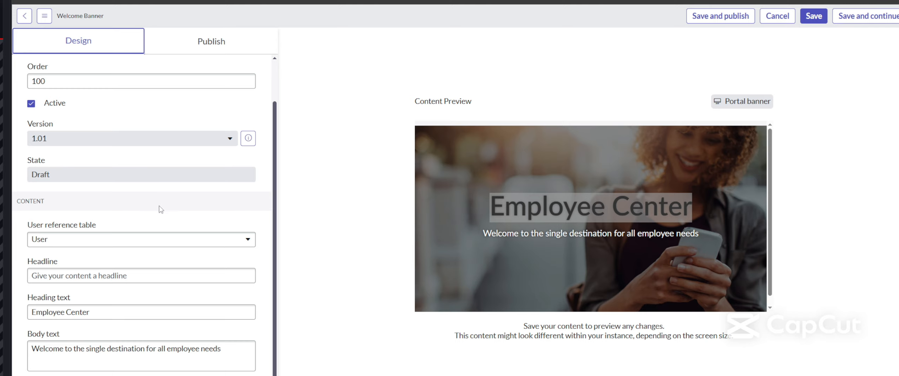
{"action": "scroll", "coordinate": [161, 210], "scroll_direction": "up", "scroll_amount": 1}
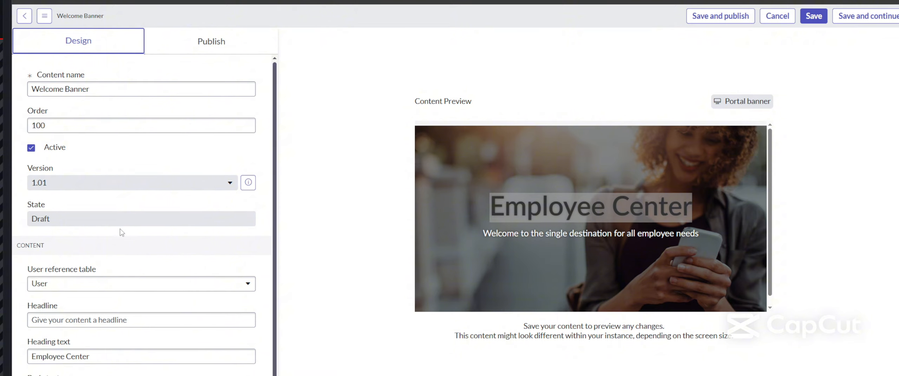
{"action": "scroll", "coordinate": [122, 233], "scroll_direction": "down", "scroll_amount": 1}
{"action": "left_click", "coordinate": [210, 53]}
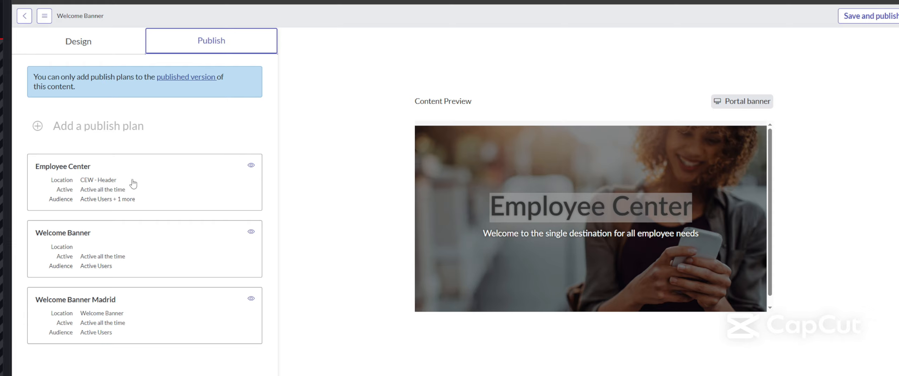
{"action": "left_click", "coordinate": [159, 199]}
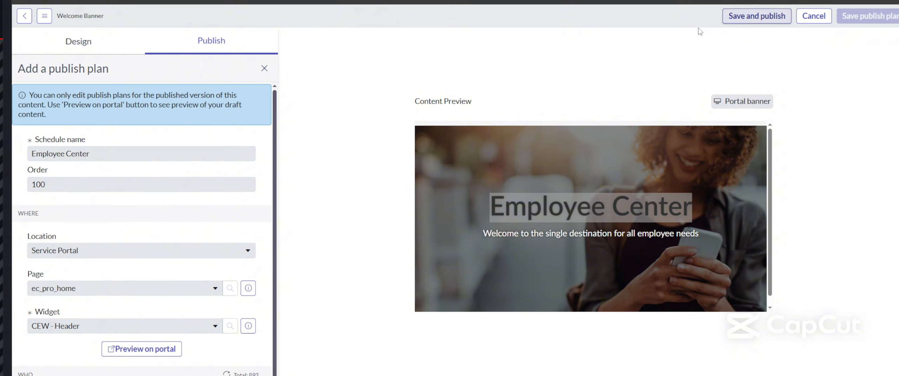
Step: Save and publish the Welcome Banner, confirming the changes and dismissing the success message
{"action": "scroll", "coordinate": [155, 206], "scroll_direction": "down", "scroll_amount": 2}
{"action": "scroll", "coordinate": [156, 205], "scroll_direction": "up", "scroll_amount": 2}
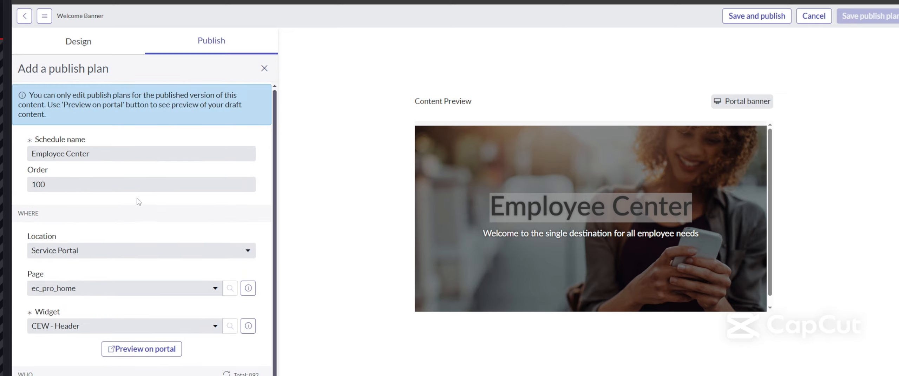
{"action": "scroll", "coordinate": [139, 202], "scroll_direction": "down", "scroll_amount": 2}
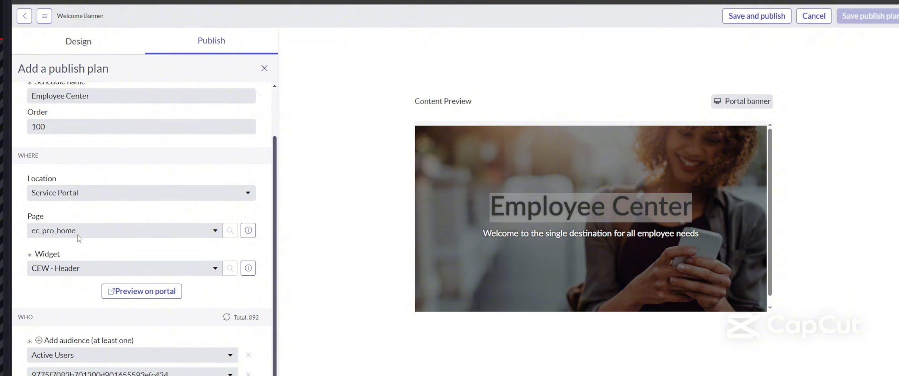
{"action": "scroll", "coordinate": [80, 221], "scroll_direction": "up", "scroll_amount": 2}
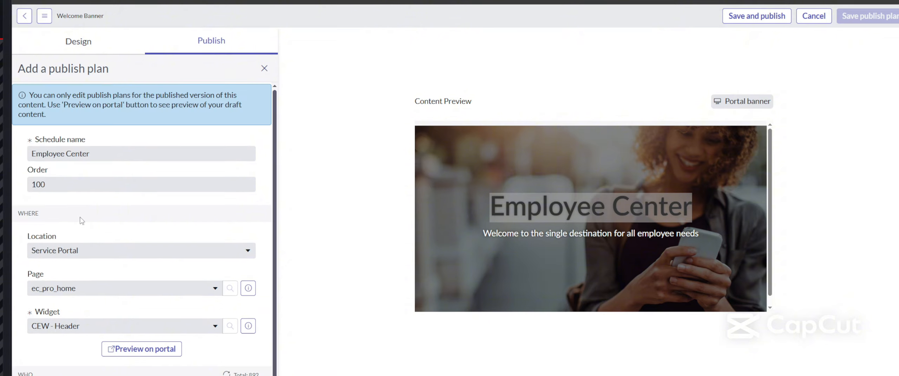
{"action": "scroll", "coordinate": [82, 221], "scroll_direction": "down", "scroll_amount": 3}
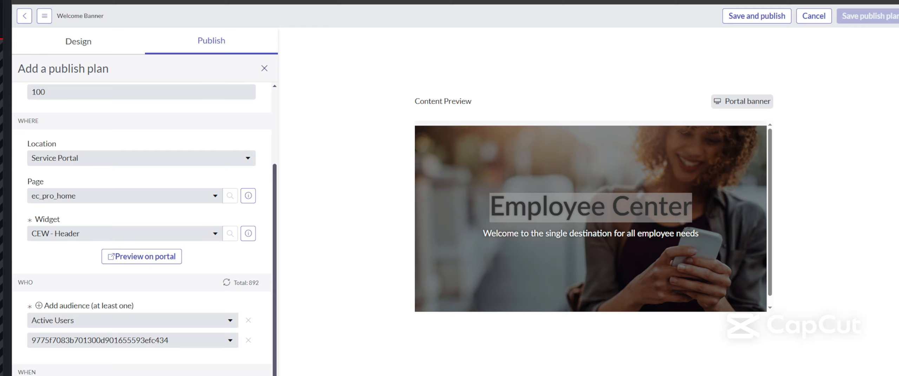
{"action": "scroll", "coordinate": [142, 228], "scroll_direction": "up", "scroll_amount": 3}
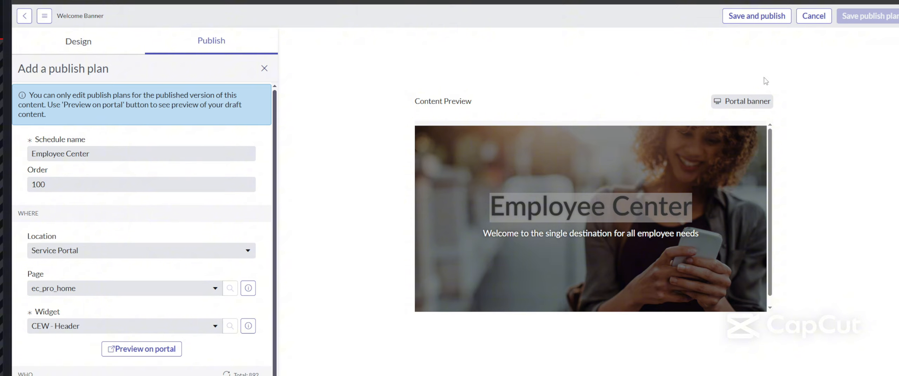
{"action": "left_click", "coordinate": [756, 16]}
{"action": "left_click", "coordinate": [514, 89]}
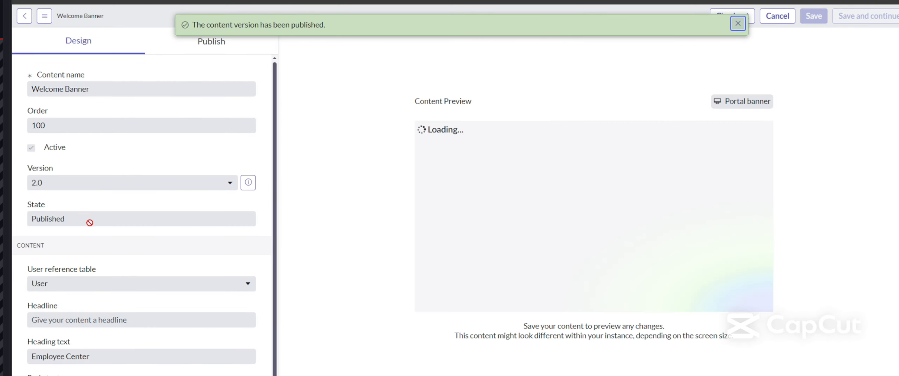
{"action": "left_click", "coordinate": [737, 26]}
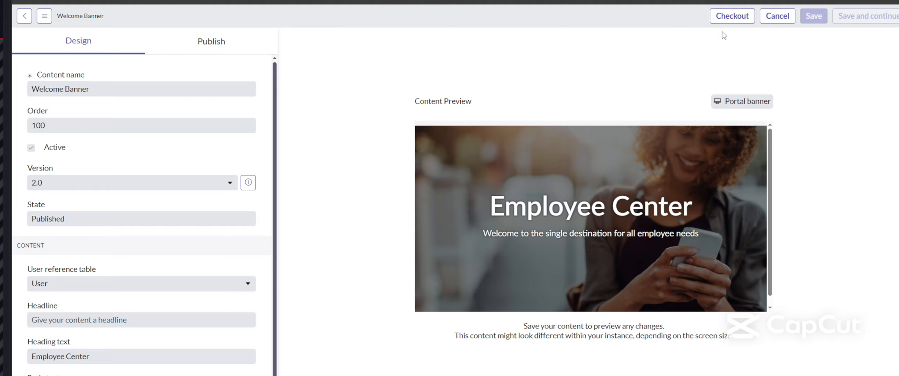
Step: Check out Welcome Banner as draft 2.01, view its Employee Center plan, then switch to CEW9 - Demo data 1
{"action": "left_click", "coordinate": [734, 18]}
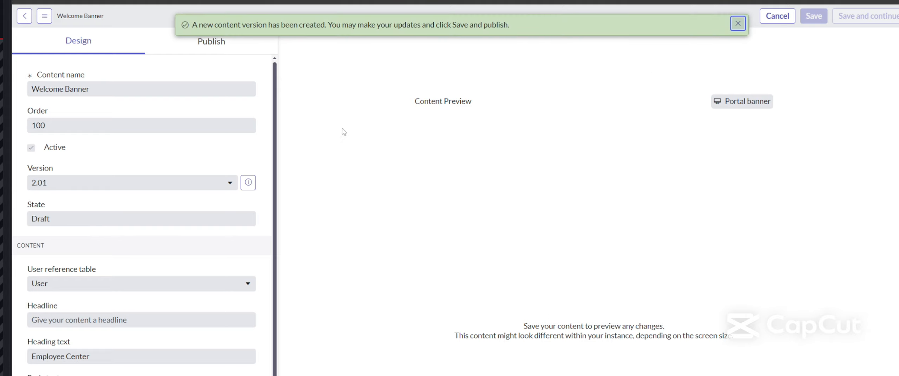
{"action": "scroll", "coordinate": [119, 263], "scroll_direction": "down", "scroll_amount": 1}
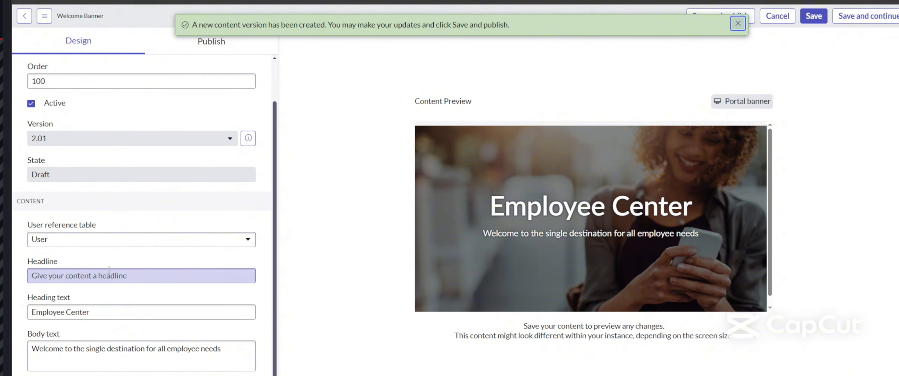
{"action": "scroll", "coordinate": [108, 271], "scroll_direction": "up", "scroll_amount": 1}
{"action": "left_click", "coordinate": [221, 45]}
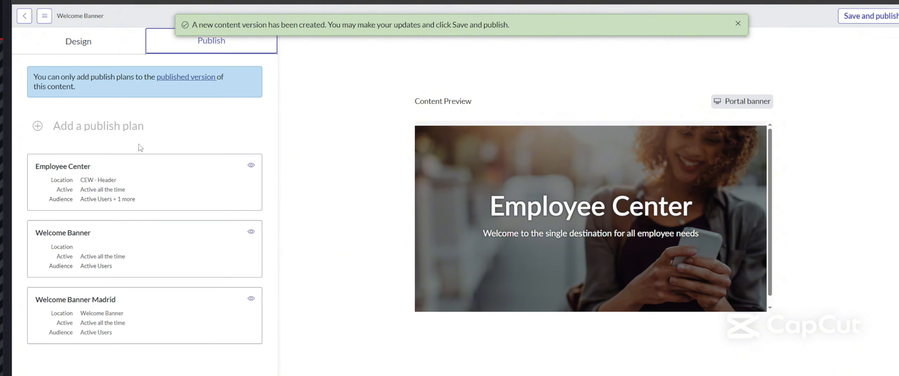
{"action": "left_click", "coordinate": [121, 169]}
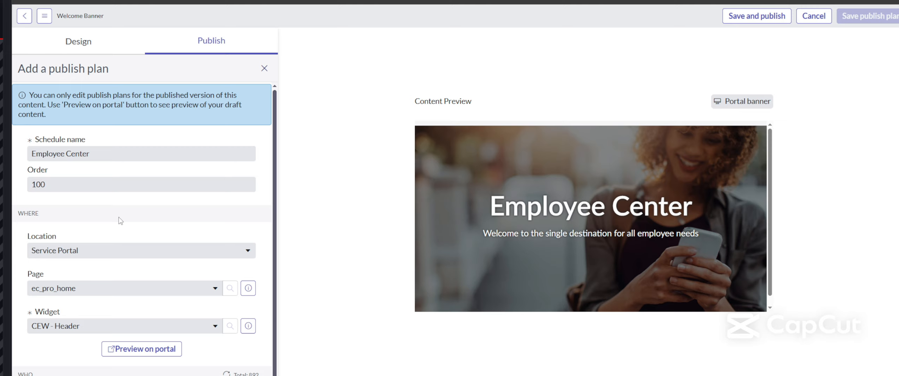
{"action": "scroll", "coordinate": [120, 221], "scroll_direction": "down", "scroll_amount": 2}
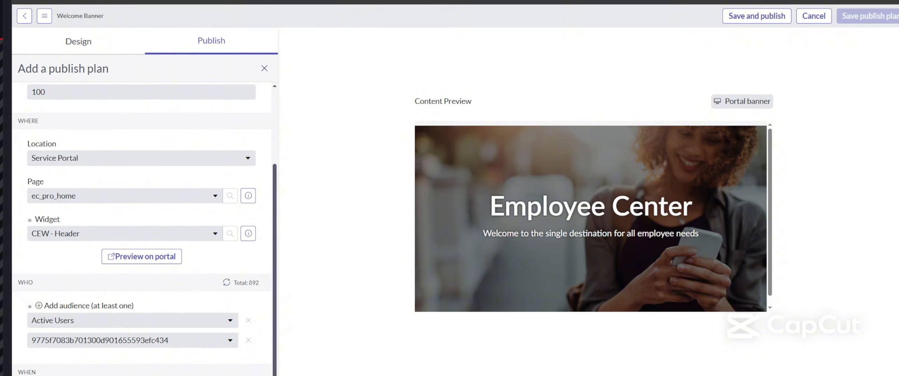
{"action": "left_click", "coordinate": [369, 2]}
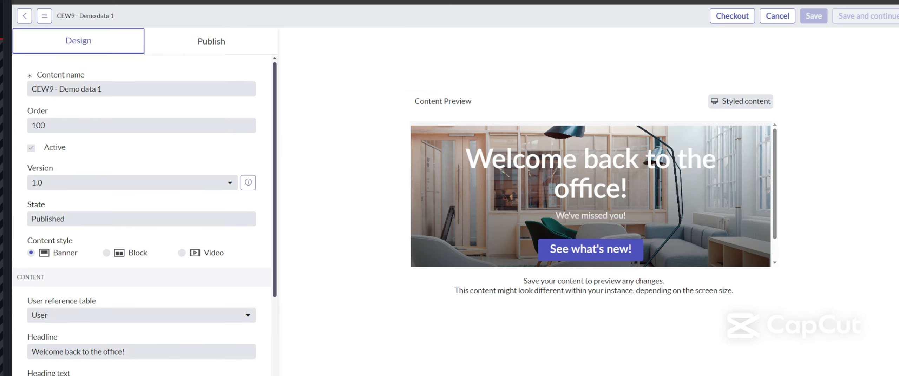
{"action": "left_click", "coordinate": [211, 1]}
{"action": "scroll", "coordinate": [73, 267], "scroll_direction": "down", "scroll_amount": 12}
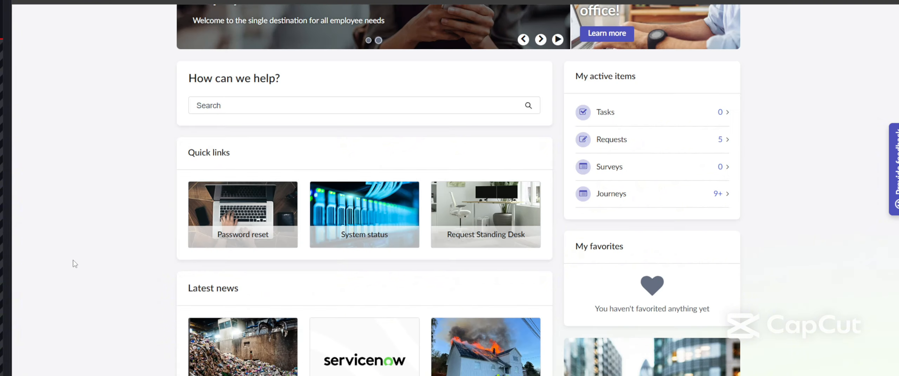
{"action": "scroll", "coordinate": [154, 249], "scroll_direction": "up", "scroll_amount": 2}
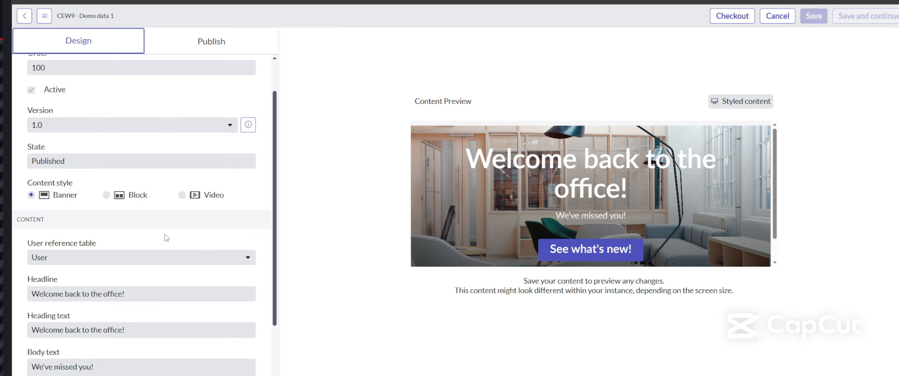
{"action": "scroll", "coordinate": [167, 238], "scroll_direction": "up", "scroll_amount": 2}
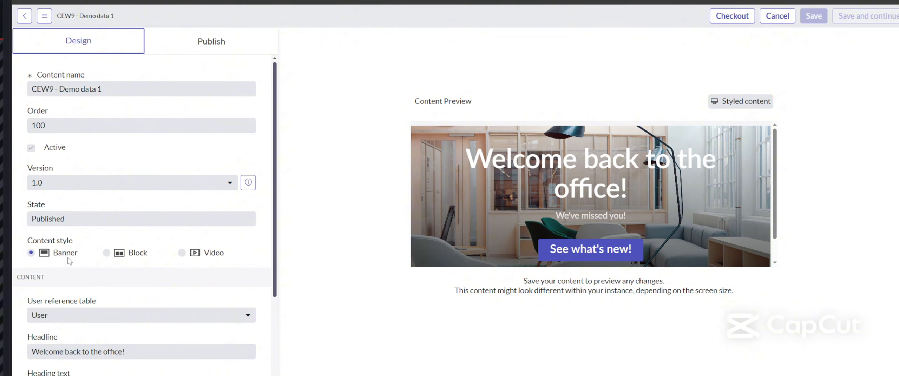
{"action": "scroll", "coordinate": [71, 263], "scroll_direction": "down", "scroll_amount": 3}
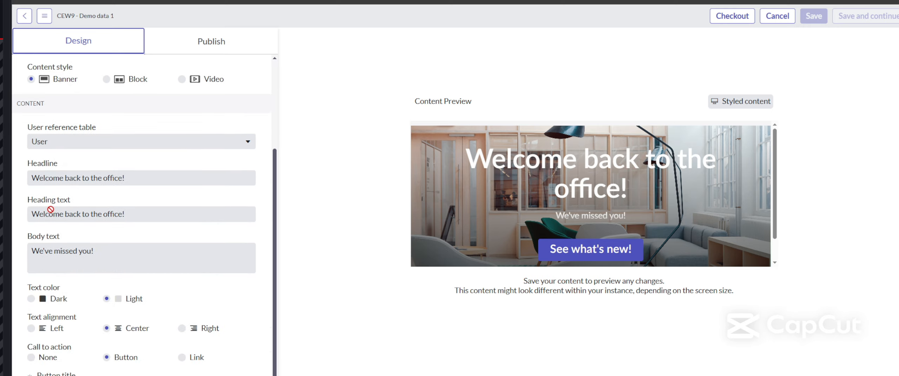
{"action": "scroll", "coordinate": [90, 221], "scroll_direction": "down", "scroll_amount": 2}
{"action": "scroll", "coordinate": [93, 228], "scroll_direction": "down", "scroll_amount": 2}
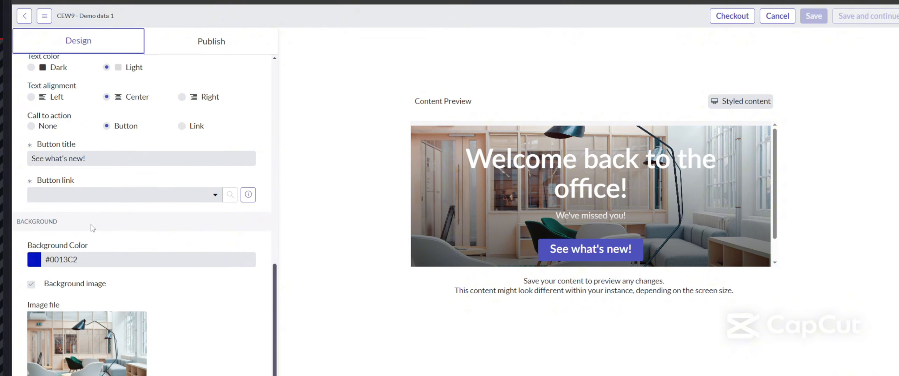
{"action": "scroll", "coordinate": [90, 330], "scroll_direction": "down", "scroll_amount": 1}
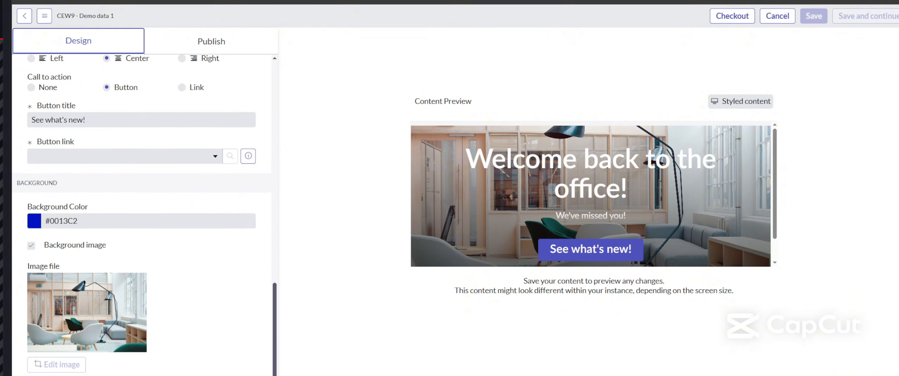
{"action": "scroll", "coordinate": [88, 329], "scroll_direction": "up", "scroll_amount": 2}
{"action": "scroll", "coordinate": [142, 215], "scroll_direction": "down", "scroll_amount": 2}
{"action": "scroll", "coordinate": [187, 89], "scroll_direction": "up", "scroll_amount": 5}
Step: Keep the CEW9 banner's publish plan widget set to CEW - 9 column
{"action": "left_click", "coordinate": [217, 49]}
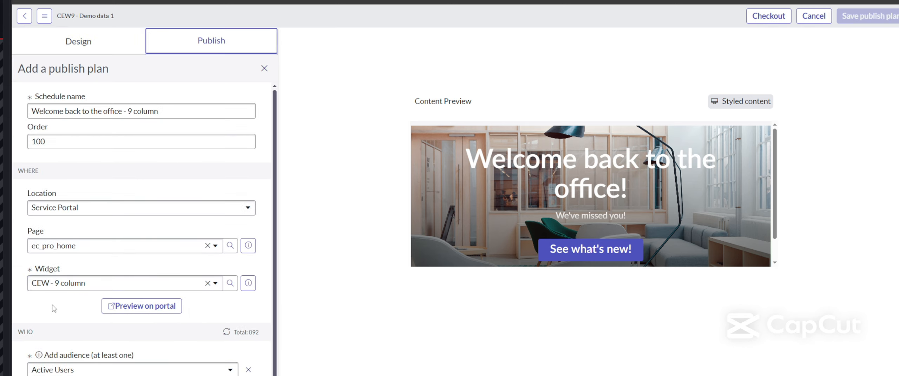
{"action": "left_click", "coordinate": [215, 284]}
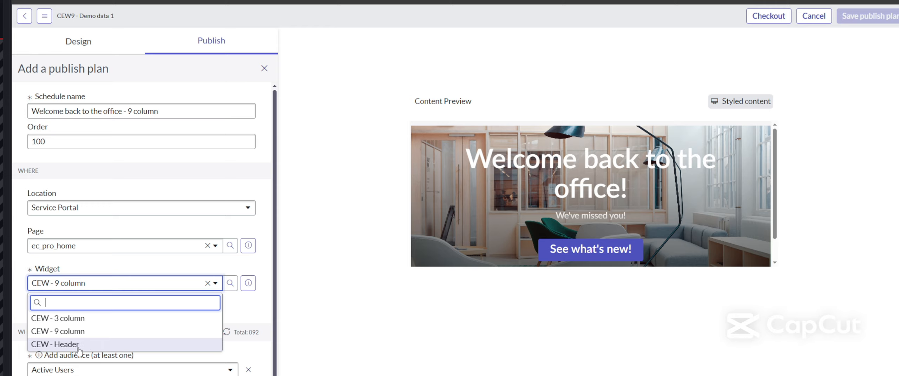
{"action": "left_click", "coordinate": [101, 333]}
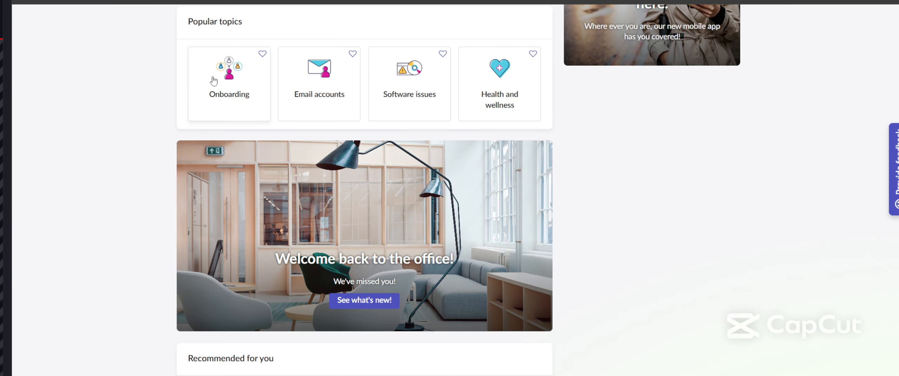
Step: Check the portal's Latest news section, then start Create New in the Content Library
{"action": "scroll", "coordinate": [200, 184], "scroll_direction": "up", "scroll_amount": 10}
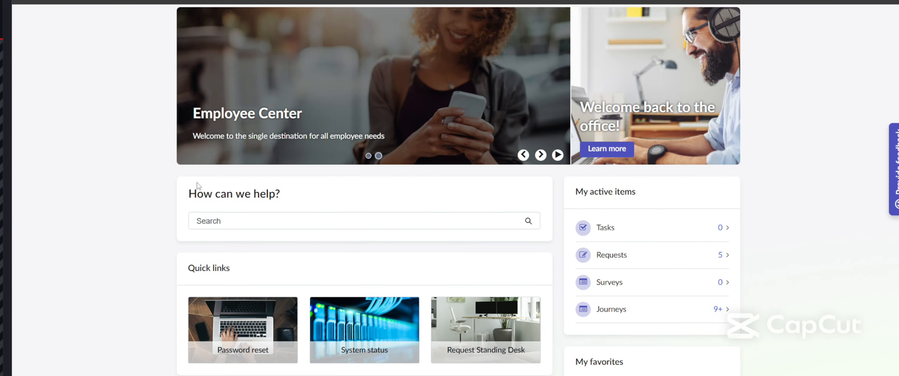
{"action": "scroll", "coordinate": [196, 180], "scroll_direction": "up", "scroll_amount": 3}
{"action": "scroll", "coordinate": [198, 186], "scroll_direction": "down", "scroll_amount": 5}
{"action": "scroll", "coordinate": [198, 186], "scroll_direction": "down", "scroll_amount": 5}
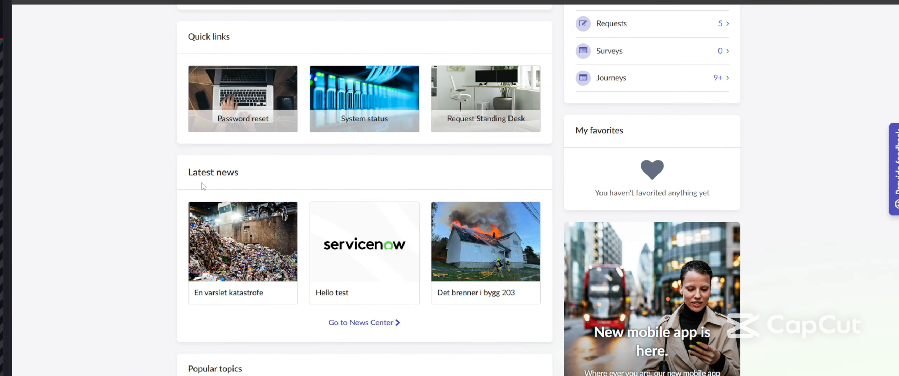
{"action": "left_click_drag", "start_coordinate": [181, 175], "coordinate": [229, 176]}
{"action": "left_click", "coordinate": [247, 177]}
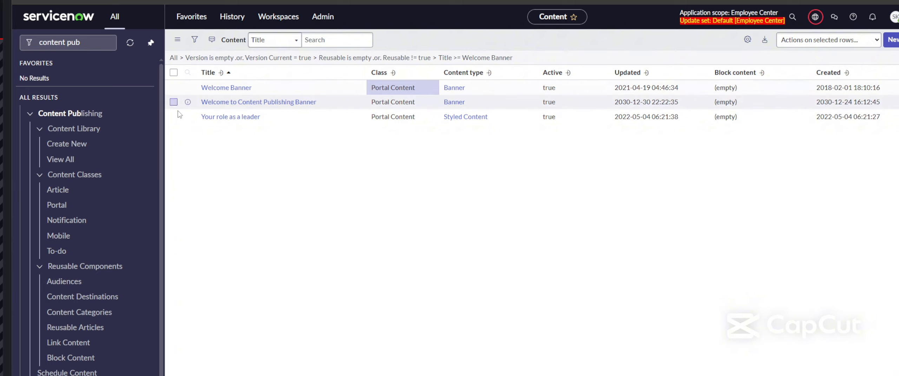
{"action": "left_click", "coordinate": [74, 146]}
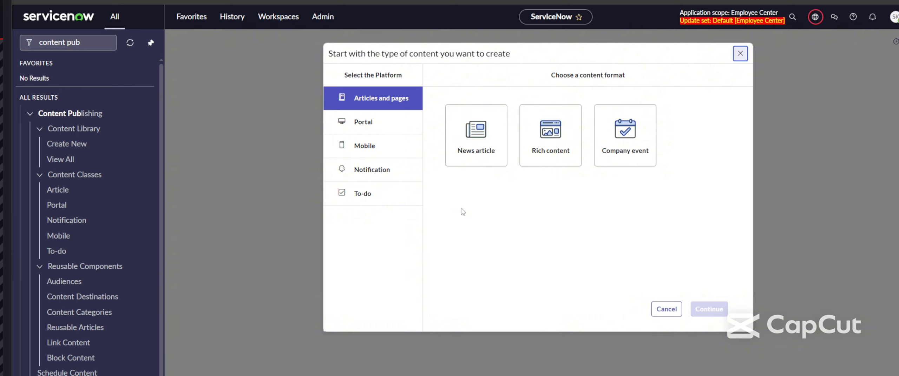
Step: Pick portal, Articles and pages, and the News article format, then continue to the blank form
{"action": "left_click", "coordinate": [386, 122]}
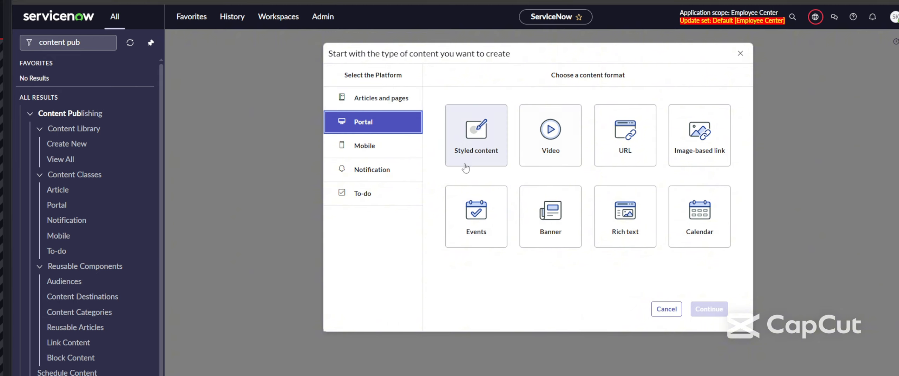
{"action": "left_click", "coordinate": [383, 105]}
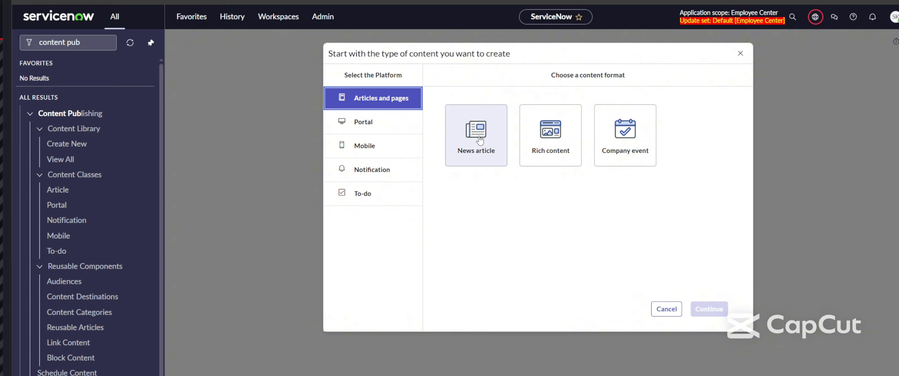
{"action": "left_click", "coordinate": [493, 139]}
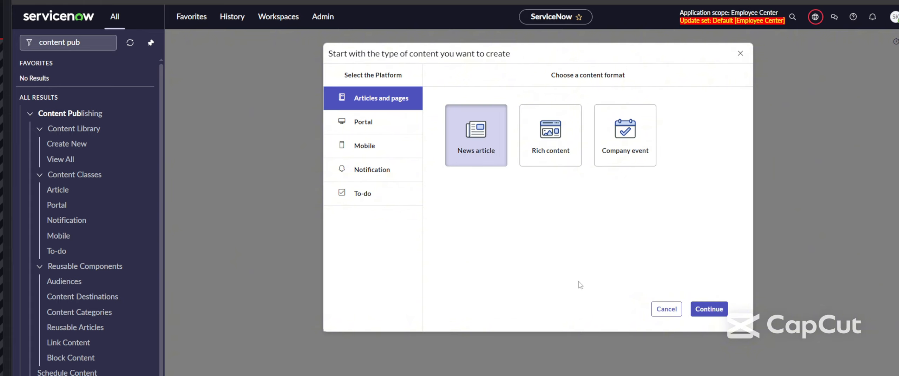
{"action": "left_click", "coordinate": [709, 310]}
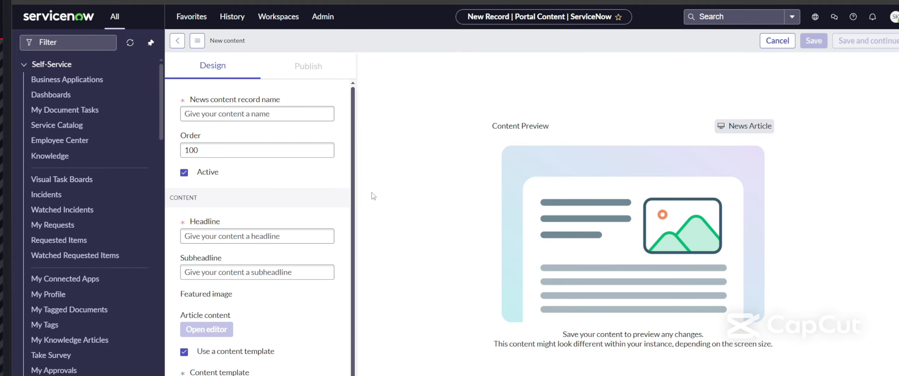
Step: Enter 'asdasd' as the content record name
{"action": "left_click", "coordinate": [248, 114]}
{"action": "type", "text": "asdasd"}
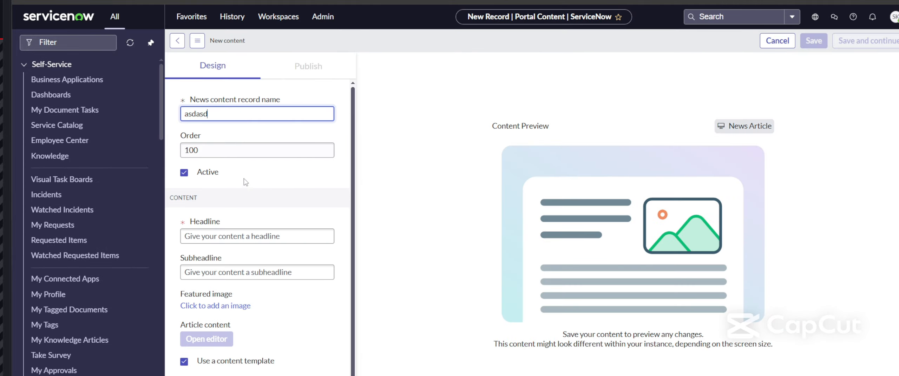
{"action": "left_click", "coordinate": [253, 192]}
{"action": "scroll", "coordinate": [258, 193], "scroll_direction": "down", "scroll_amount": 2}
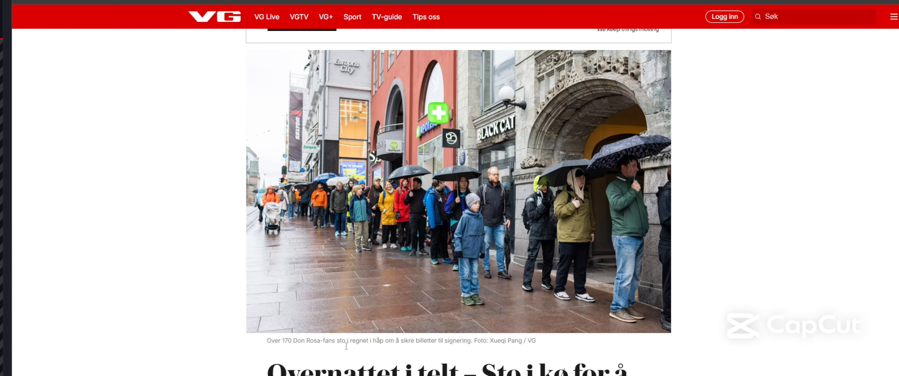
Step: Copy the VG headline 'Overnattet i telt – Sto i kø for å stå i kø' into Headline
{"action": "triple_click", "coordinate": [274, 372]}
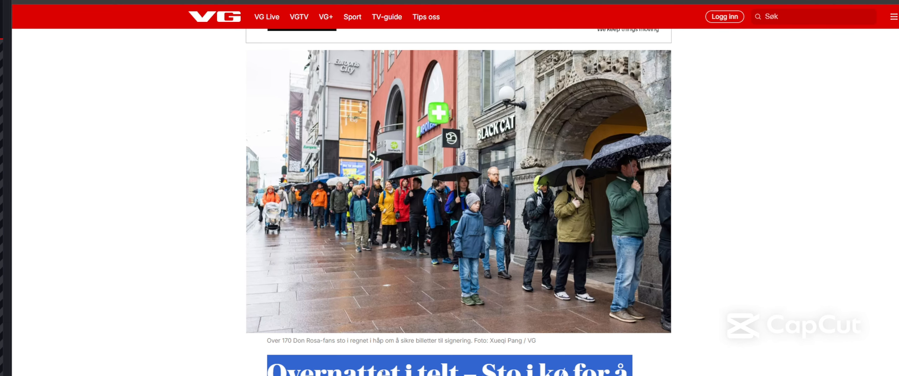
{"action": "left_click", "coordinate": [393, 363]}
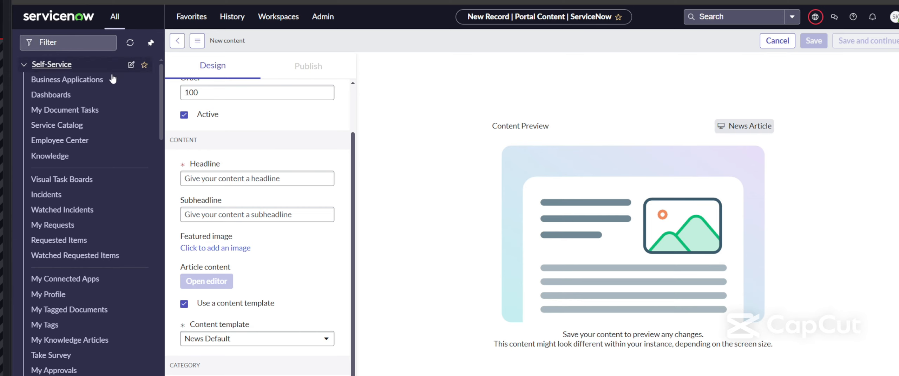
{"action": "left_click", "coordinate": [256, 178]}
{"action": "type", "text": "Overnattet i telt – Sto i kø for å stå i kø"}
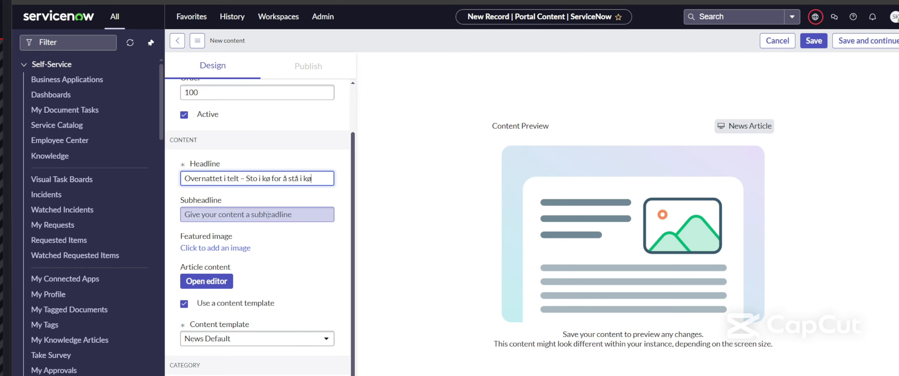
{"action": "key", "text": "Tab"}
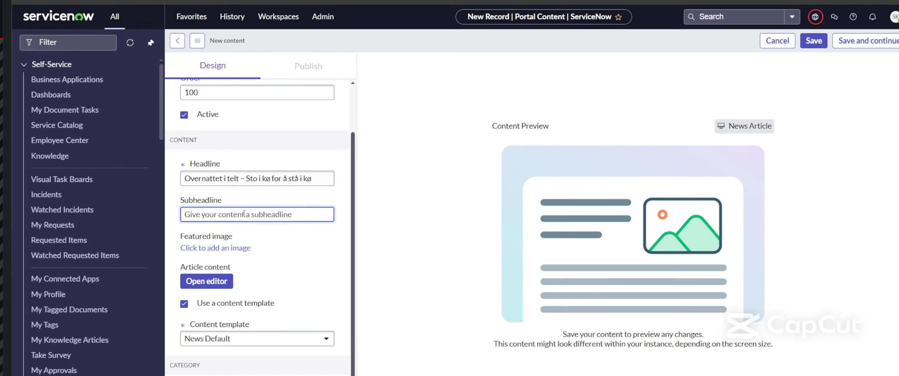
Step: Paste the VG story's subheadline into Subheadline and bring up the featured image chooser
{"action": "right_click", "coordinate": [223, 216]}
{"action": "left_click", "coordinate": [293, 232]}
{"action": "scroll", "coordinate": [306, 246], "scroll_direction": "down", "scroll_amount": 3}
{"action": "scroll", "coordinate": [307, 245], "scroll_direction": "up", "scroll_amount": 4}
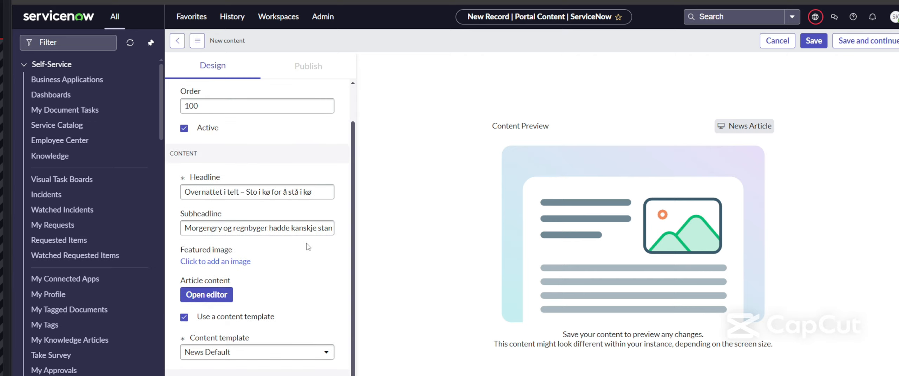
{"action": "left_click", "coordinate": [229, 262]}
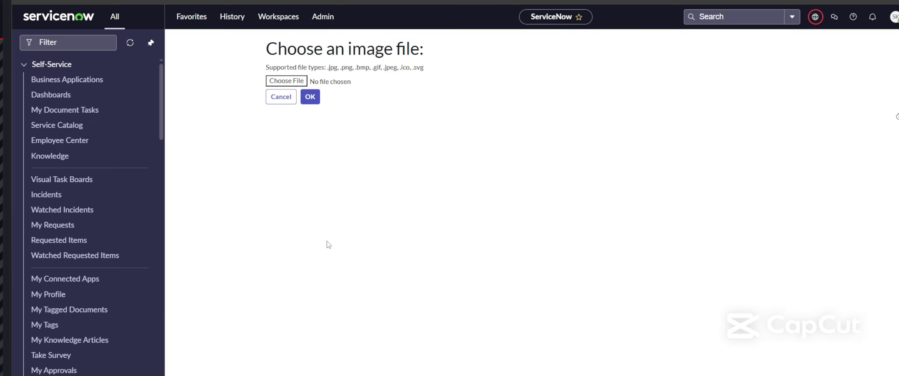
Step: Upload kø.PNG, the rain-soaked queue photo, as the article's featured image
{"action": "left_click", "coordinate": [288, 84]}
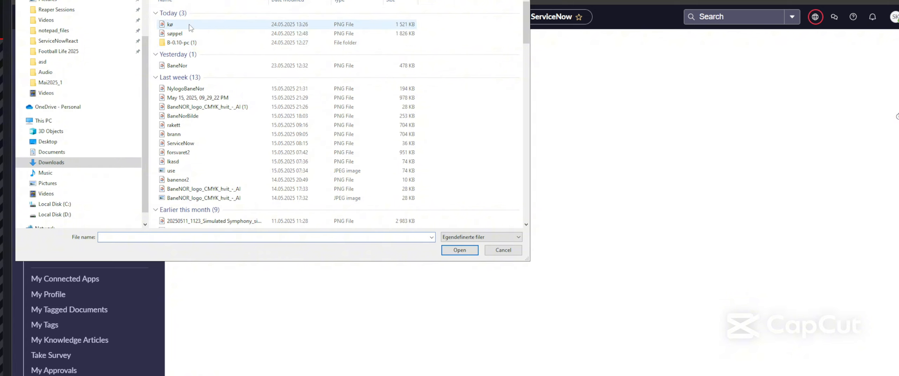
{"action": "double_click", "coordinate": [190, 25]}
{"action": "left_click", "coordinate": [311, 97]}
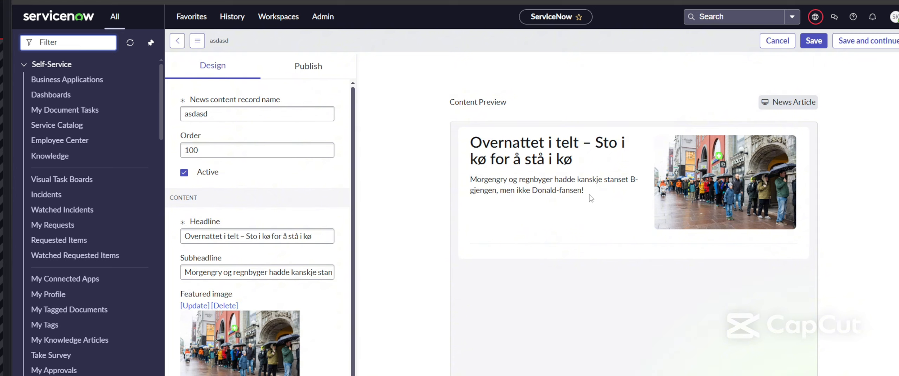
{"action": "left_click_drag", "start_coordinate": [591, 195], "coordinate": [466, 145]}
{"action": "left_click", "coordinate": [510, 163]}
Step: Open the article content editor and place a Text block on the empty canvas
{"action": "left_click", "coordinate": [393, 299]}
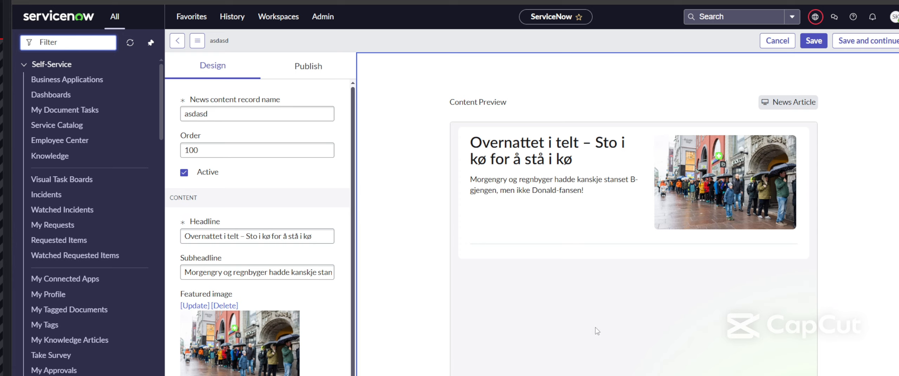
{"action": "scroll", "coordinate": [316, 332], "scroll_direction": "down", "scroll_amount": 3}
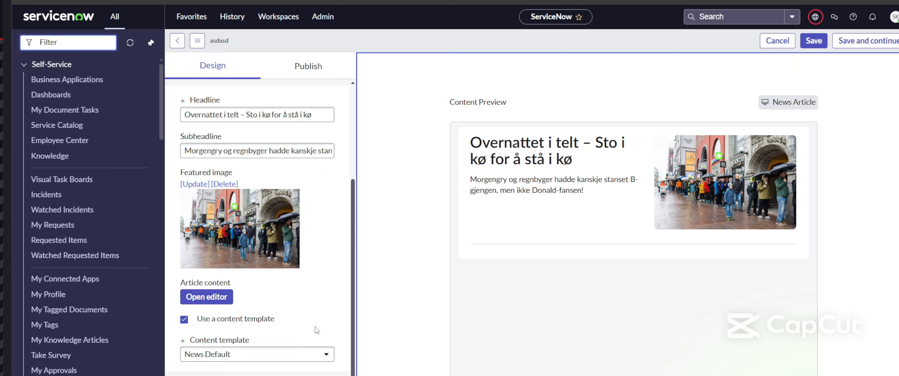
{"action": "left_click", "coordinate": [215, 303]}
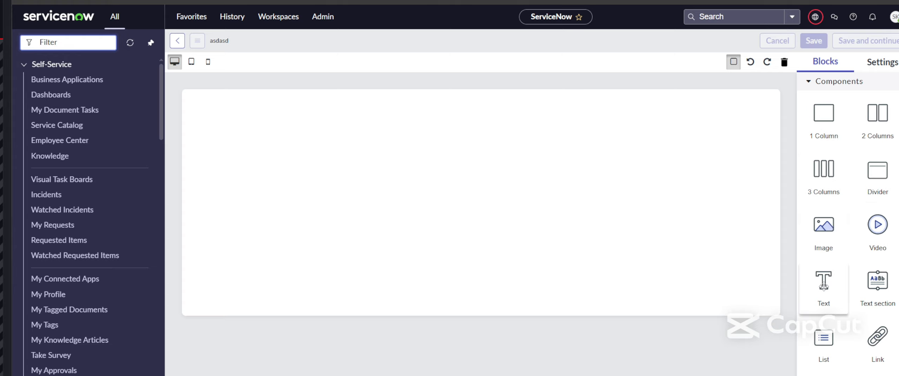
{"action": "left_click_drag", "start_coordinate": [823, 280], "coordinate": [319, 155]}
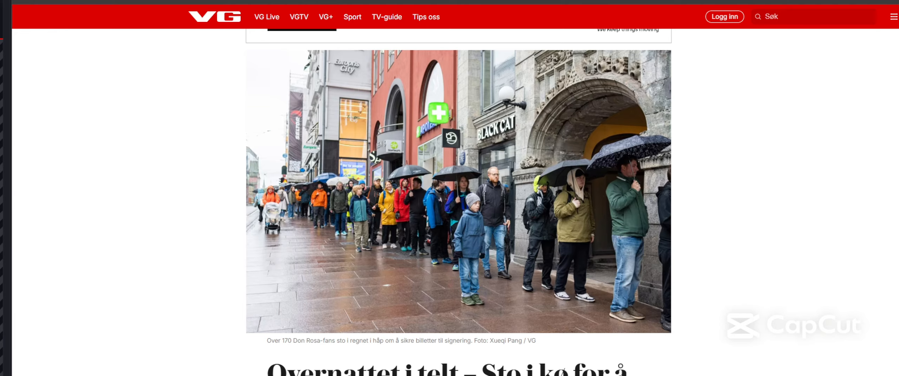
Step: Copy the VG story's first two paragraphs and paste them into the article body
{"action": "scroll", "coordinate": [502, 298], "scroll_direction": "down", "scroll_amount": 10}
{"action": "scroll", "coordinate": [504, 299], "scroll_direction": "down", "scroll_amount": 5}
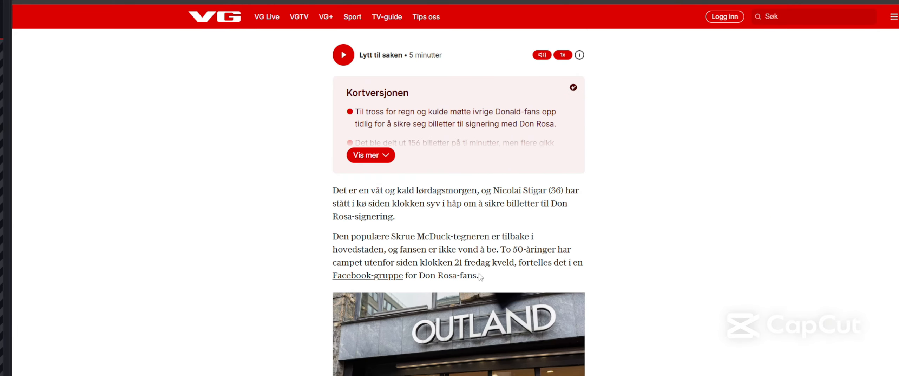
{"action": "left_click_drag", "start_coordinate": [479, 276], "coordinate": [329, 198]}
{"action": "key", "text": "ctrl+c"}
{"action": "left_click", "coordinate": [352, 203]}
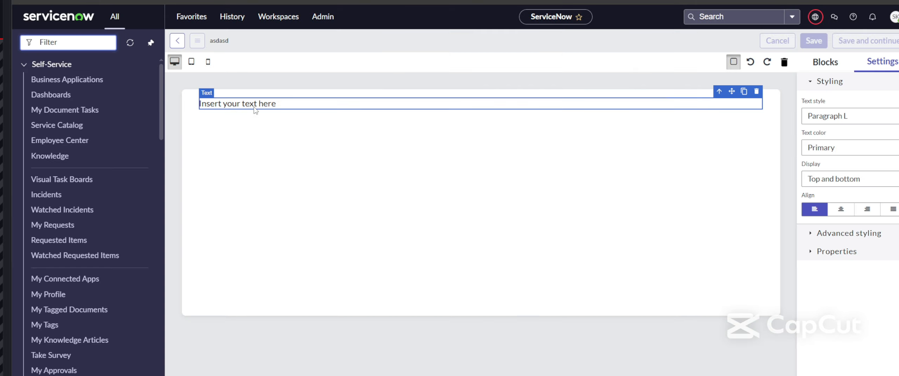
{"action": "key", "text": "ctrl+v"}
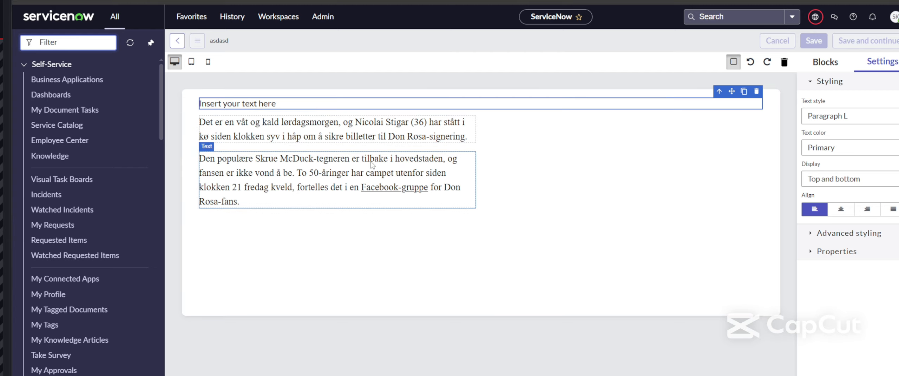
Step: Strip the paragraphs' formatting by copying them through a Notepad scratch pad, then discard it
{"action": "key", "text": "alt+Tab"}
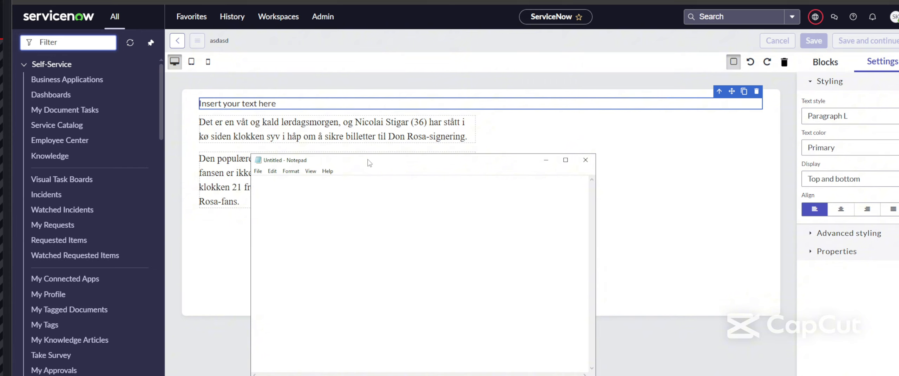
{"action": "key", "text": "ctrl+v"}
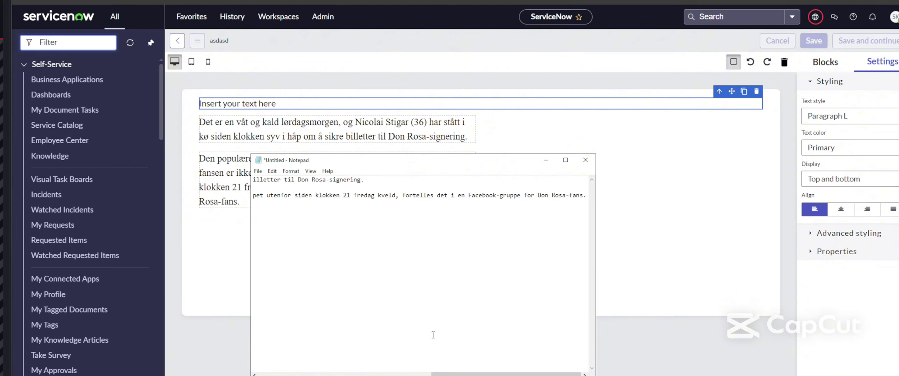
{"action": "key", "text": "ctrl+a"}
{"action": "key", "text": "ctrl+c"}
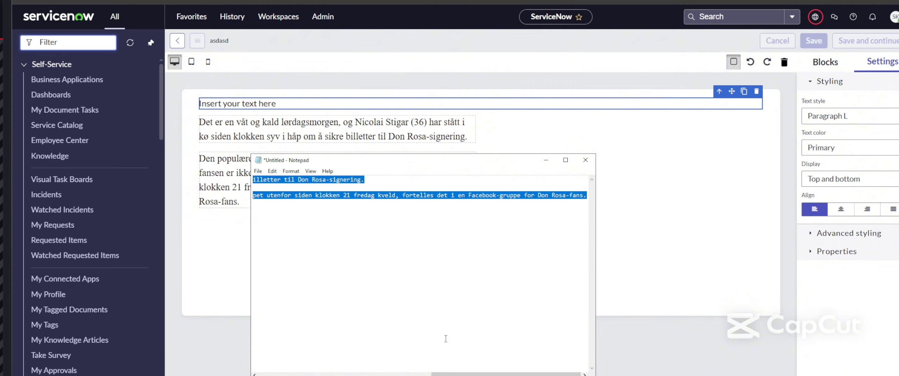
{"action": "left_click", "coordinate": [439, 284]}
{"action": "left_click", "coordinate": [585, 160]}
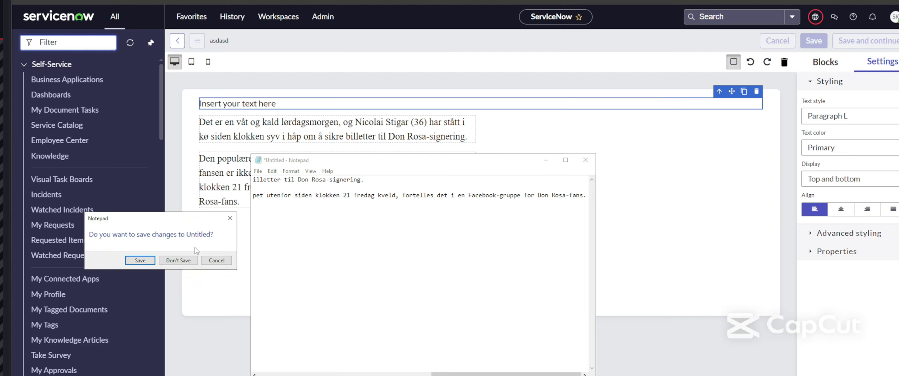
{"action": "left_click", "coordinate": [188, 261]}
Step: Delete the two formatted paragraph blocks that were pasted earlier
{"action": "left_click", "coordinate": [367, 180]}
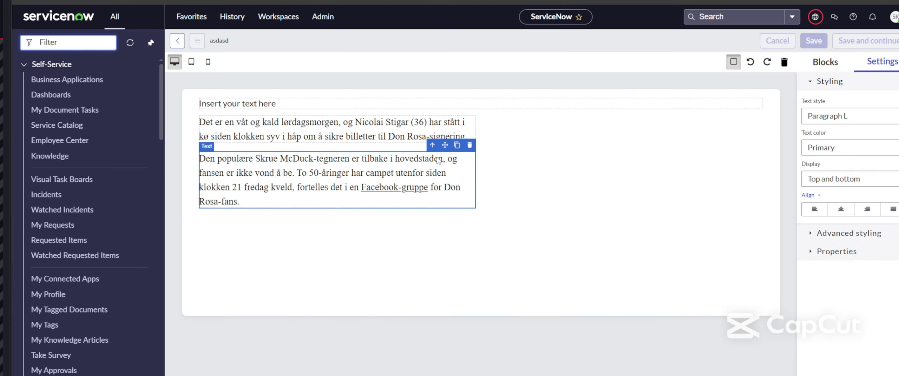
{"action": "key", "text": "Delete"}
{"action": "left_click", "coordinate": [444, 122]}
{"action": "key", "text": "Delete"}
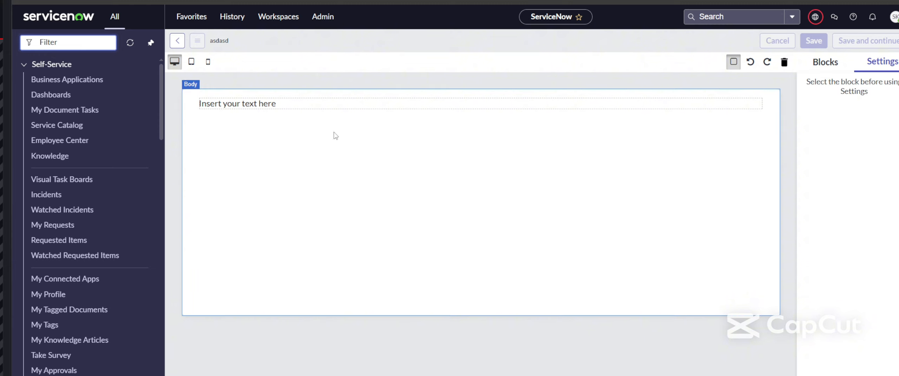
Step: Replace the text block's placeholder with the plain-text paragraphs and save the article body
{"action": "left_click", "coordinate": [289, 106]}
{"action": "left_click_drag", "start_coordinate": [289, 107], "coordinate": [231, 110]}
{"action": "key", "text": "BackSpace"}
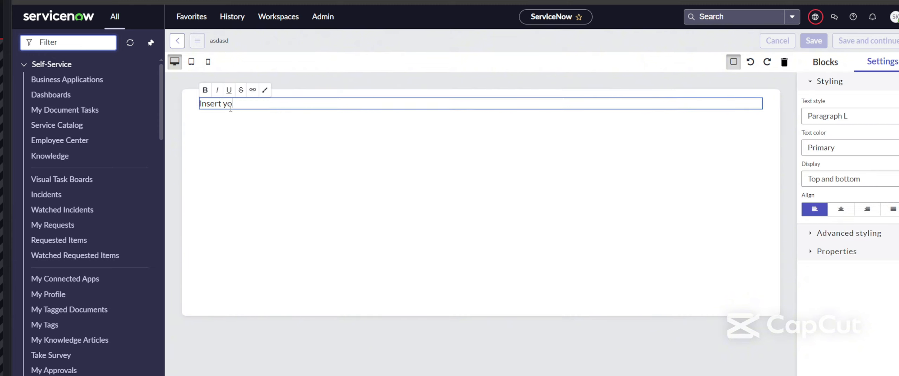
{"action": "key", "text": "ctrl+v"}
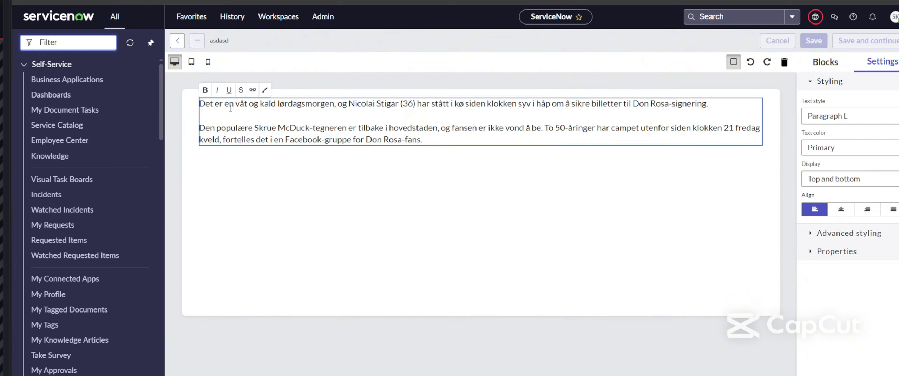
{"action": "left_click", "coordinate": [317, 234]}
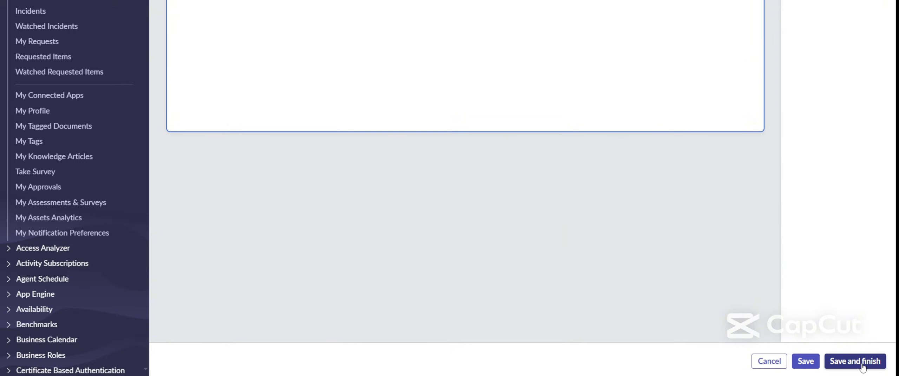
{"action": "left_click", "coordinate": [862, 362]}
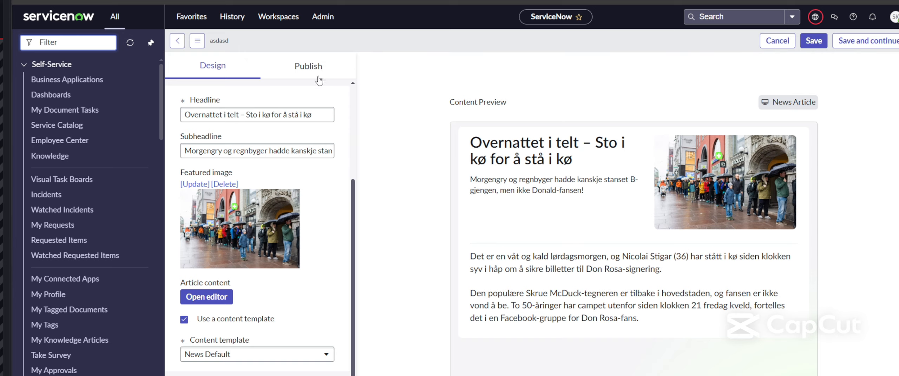
Step: Set the article's availability from 23 May 2025 to 31 May 2025
{"action": "left_click", "coordinate": [864, 41]}
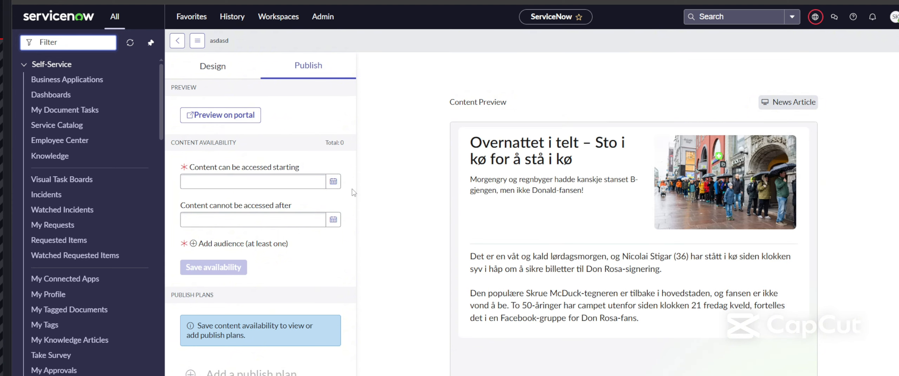
{"action": "left_click", "coordinate": [333, 185]}
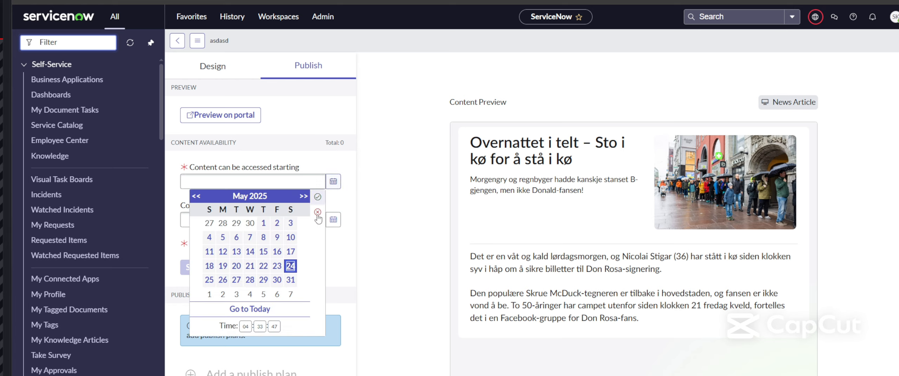
{"action": "left_click", "coordinate": [277, 268]}
{"action": "left_click", "coordinate": [316, 202]}
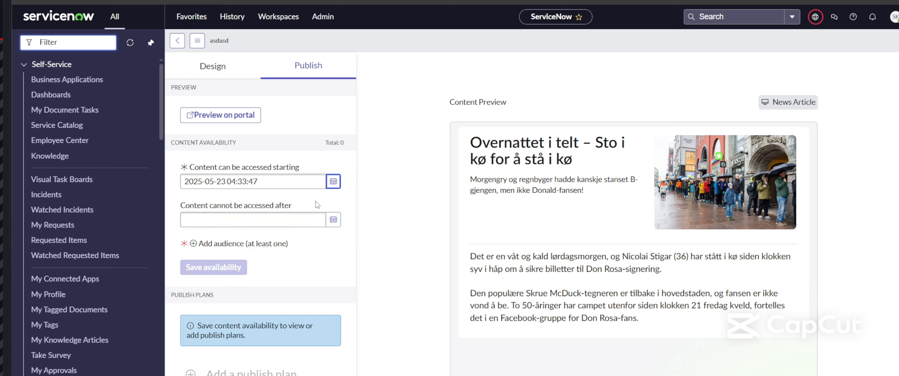
{"action": "left_click", "coordinate": [333, 220]}
{"action": "left_click", "coordinate": [291, 156]}
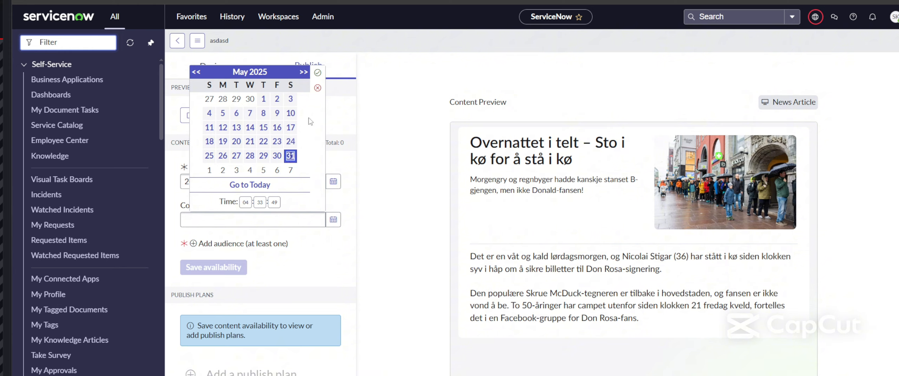
{"action": "left_click", "coordinate": [317, 73]}
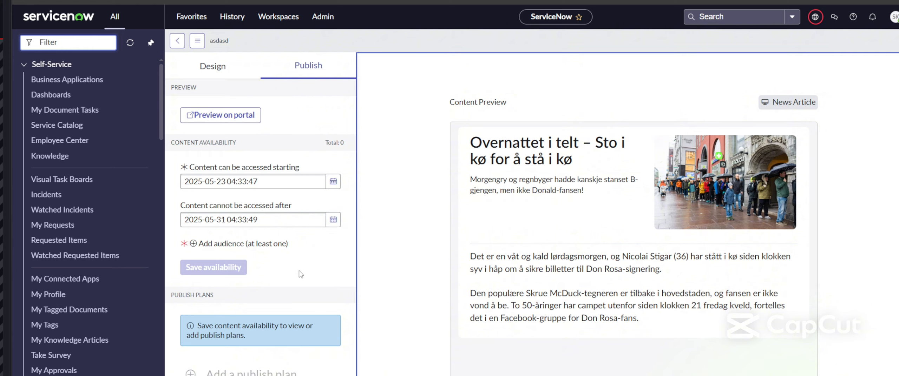
Step: Add Active Users as the audience and save the availability schedule
{"action": "left_click", "coordinate": [217, 246]}
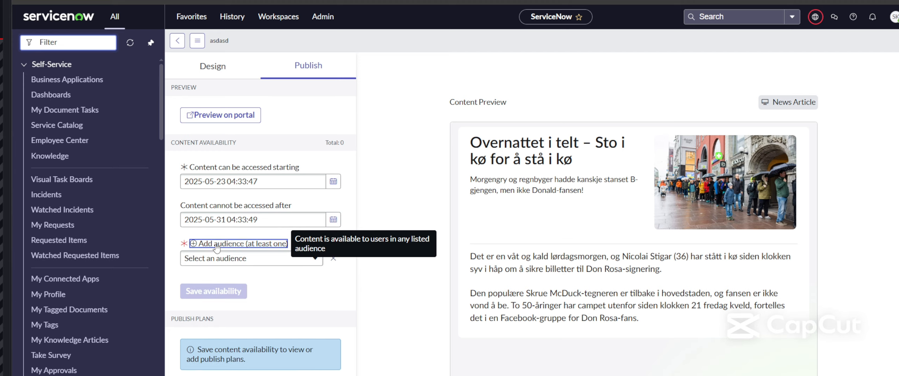
{"action": "left_click", "coordinate": [314, 258]}
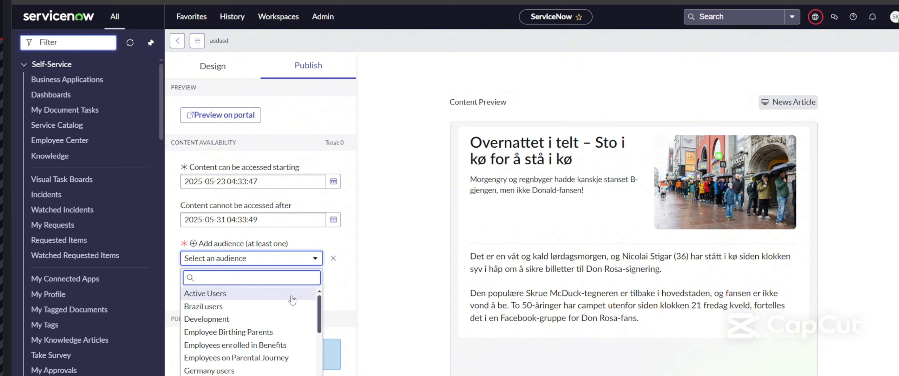
{"action": "scroll", "coordinate": [318, 312], "scroll_direction": "down", "scroll_amount": 5}
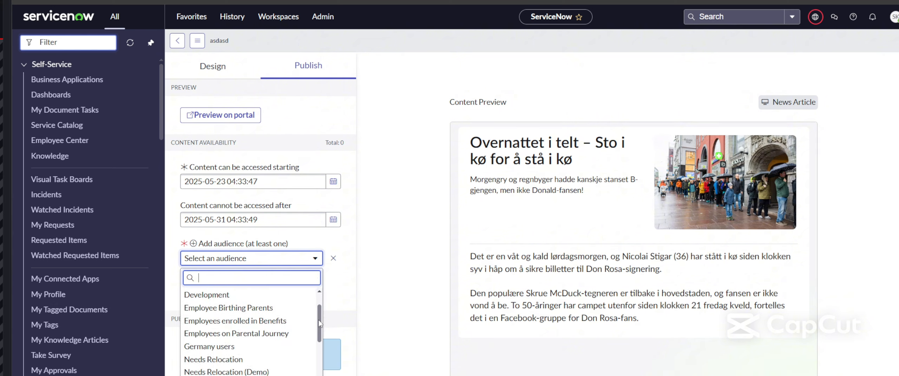
{"action": "scroll", "coordinate": [315, 307], "scroll_direction": "up", "scroll_amount": 5}
{"action": "scroll", "coordinate": [319, 327], "scroll_direction": "down", "scroll_amount": 5}
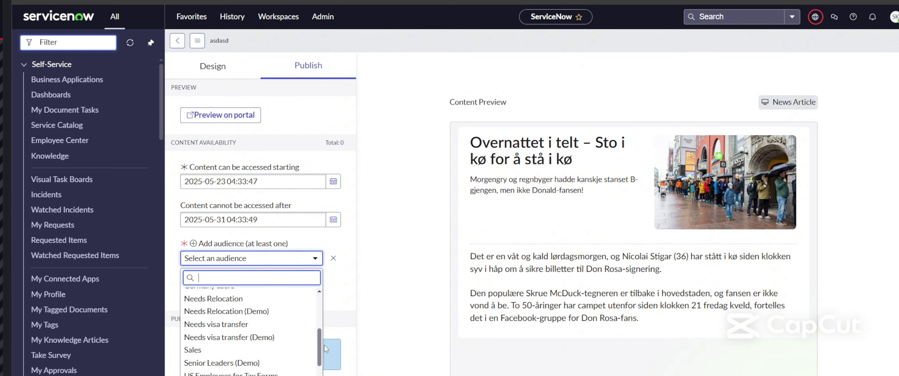
{"action": "scroll", "coordinate": [316, 317], "scroll_direction": "up", "scroll_amount": 5}
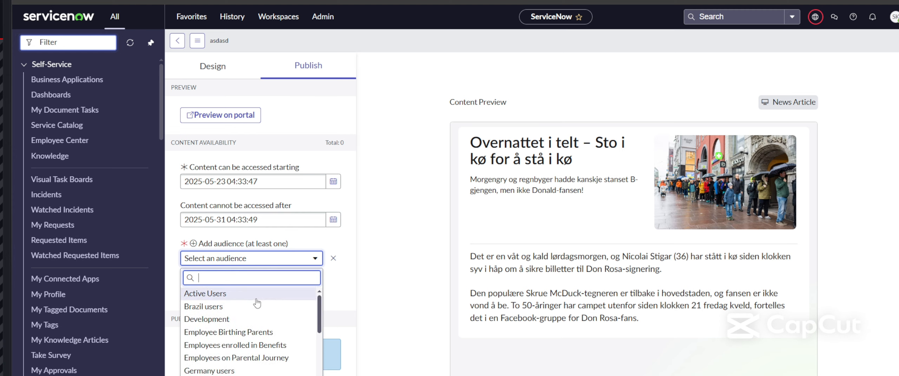
{"action": "left_click", "coordinate": [215, 295]}
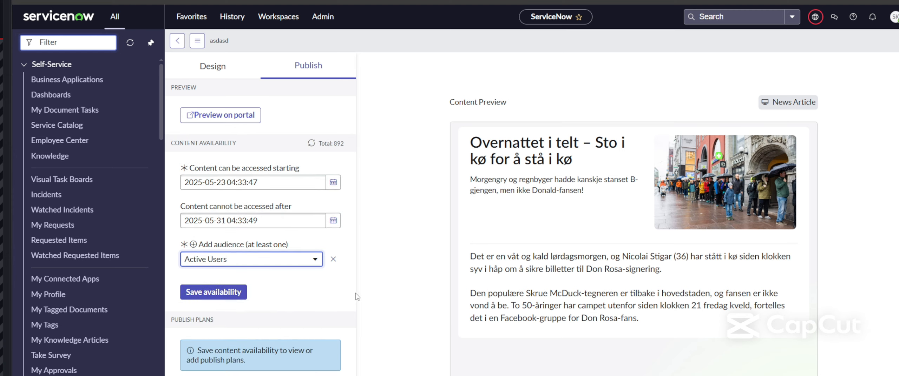
{"action": "left_click", "coordinate": [212, 293]}
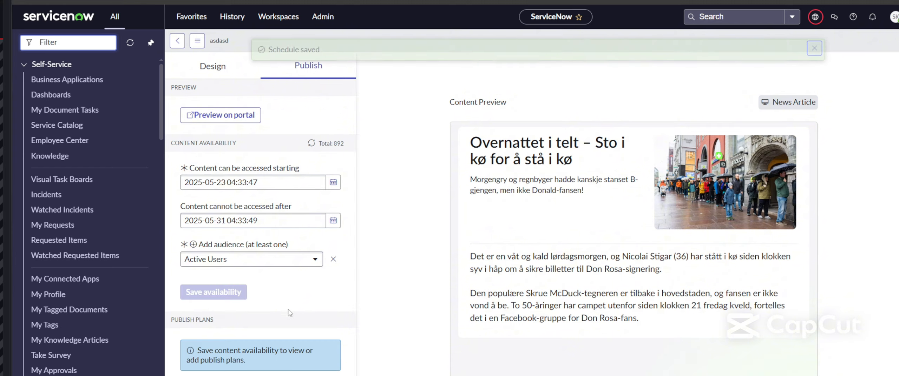
Step: Activate the three generated News Default publish plans so the article goes live
{"action": "scroll", "coordinate": [290, 313], "scroll_direction": "down", "scroll_amount": 5}
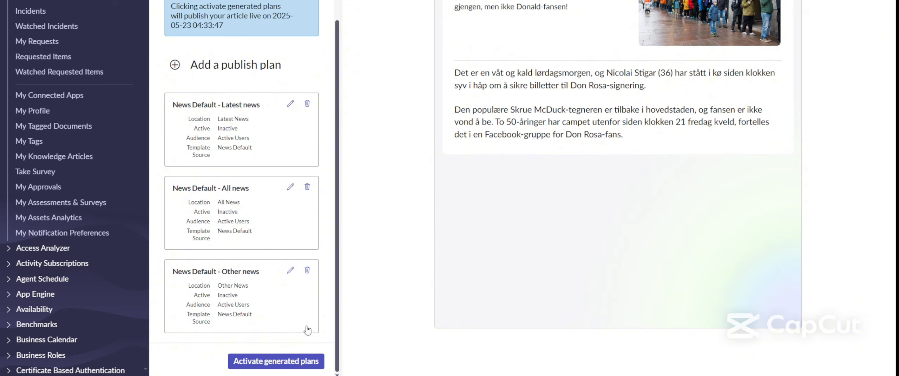
{"action": "left_click", "coordinate": [298, 365]}
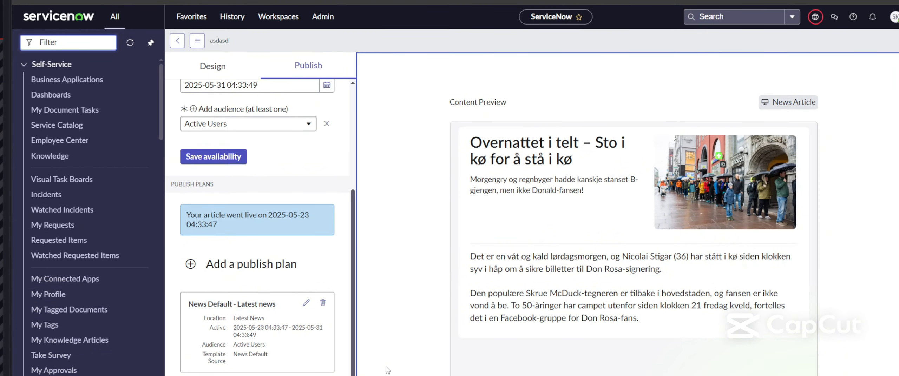
{"action": "scroll", "coordinate": [246, 280], "scroll_direction": "up", "scroll_amount": 4}
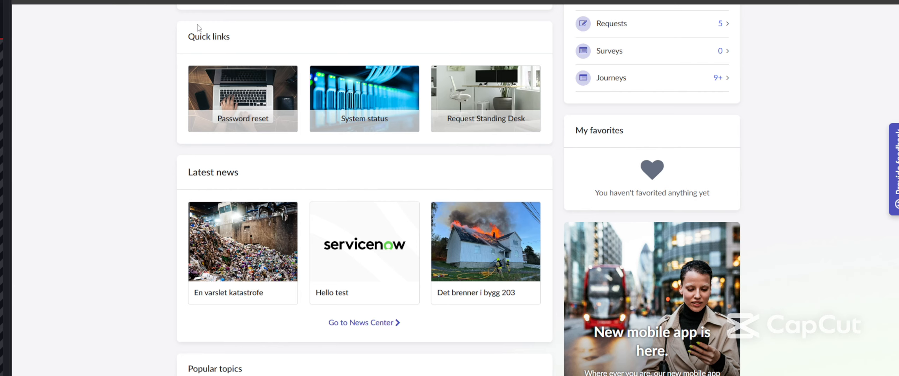
Step: Reload the Employee Center home page and scroll to the Latest news section
{"action": "scroll", "coordinate": [107, 206], "scroll_direction": "up", "scroll_amount": 5}
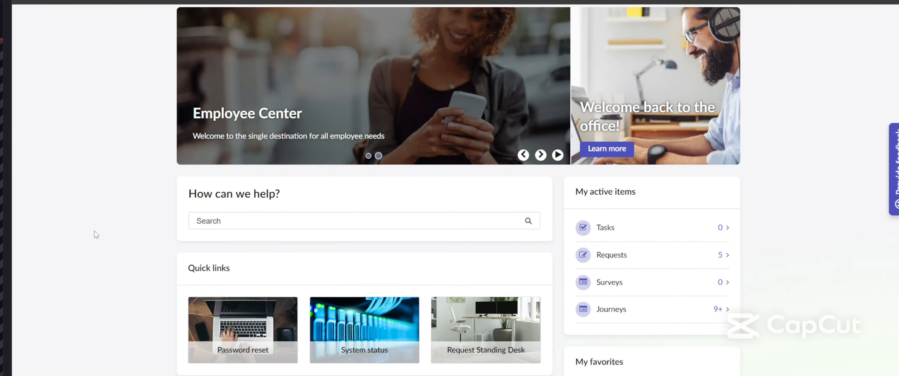
{"action": "key", "text": "F5"}
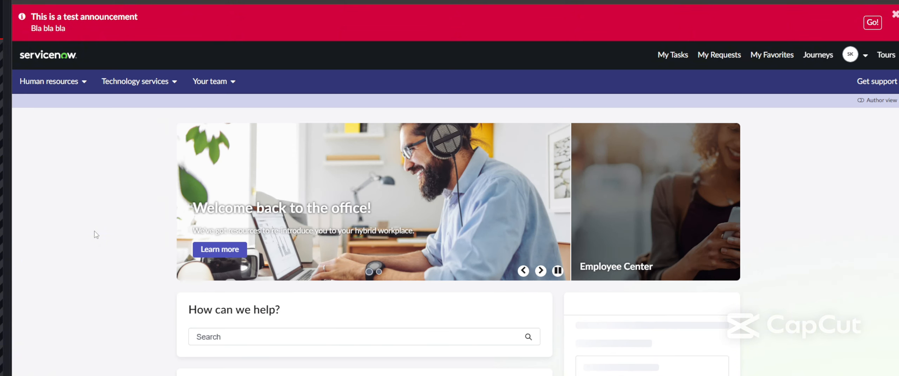
{"action": "scroll", "coordinate": [96, 235], "scroll_direction": "down", "scroll_amount": 8}
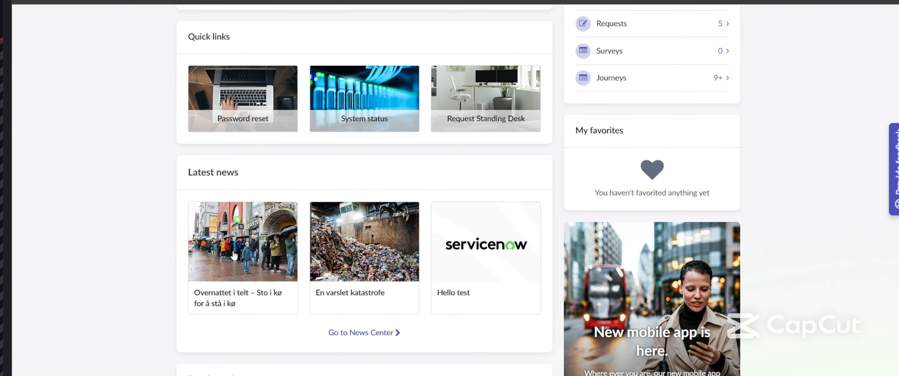
{"action": "left_click_drag", "start_coordinate": [187, 172], "coordinate": [241, 175]}
{"action": "left_click", "coordinate": [246, 175]}
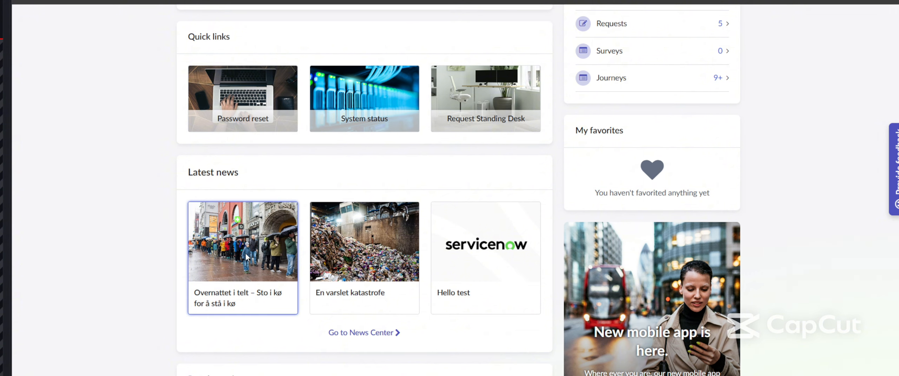
Step: Open the 'Overnattet i telt' article card, review it, and return to the home page
{"action": "left_click", "coordinate": [246, 254]}
{"action": "scroll", "coordinate": [228, 263], "scroll_direction": "down", "scroll_amount": 2}
{"action": "scroll", "coordinate": [228, 263], "scroll_direction": "down", "scroll_amount": 2}
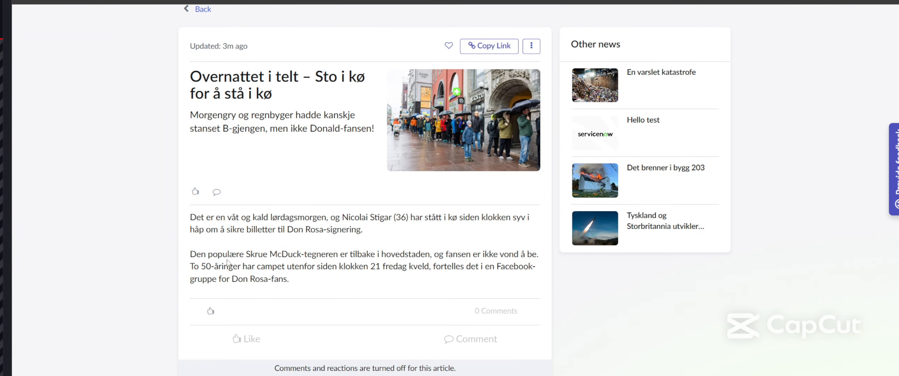
{"action": "scroll", "coordinate": [228, 263], "scroll_direction": "up", "scroll_amount": 2}
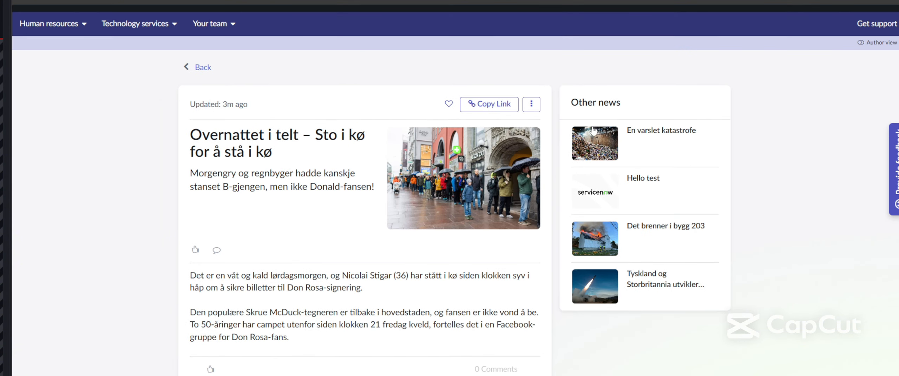
{"action": "left_click_drag", "start_coordinate": [630, 110], "coordinate": [588, 102]}
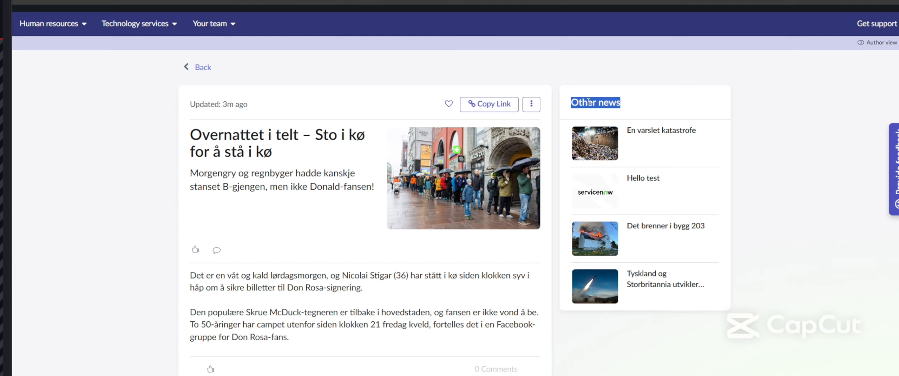
{"action": "left_click", "coordinate": [587, 102]}
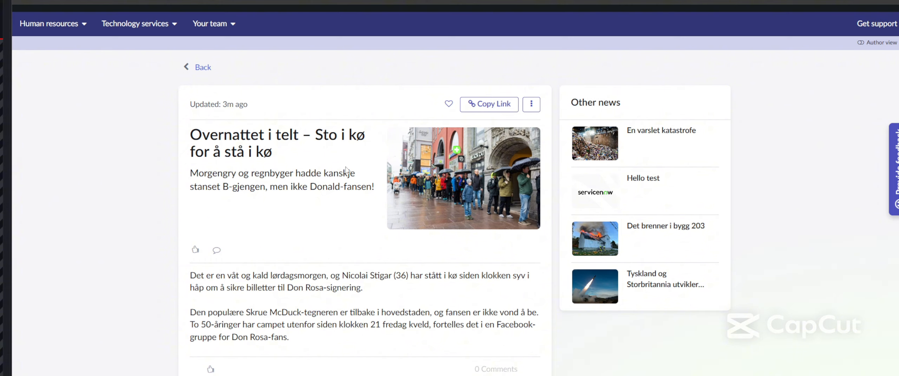
{"action": "left_click", "coordinate": [203, 67]}
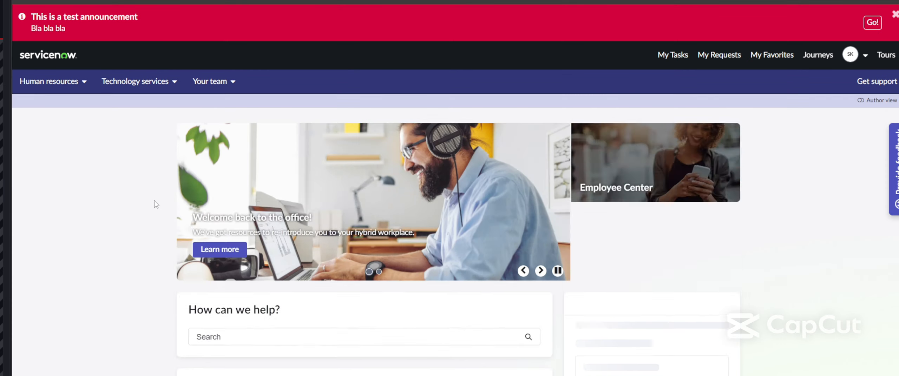
Step: Go to News Center from Latest news and scroll through its news card grid
{"action": "scroll", "coordinate": [156, 205], "scroll_direction": "down", "scroll_amount": 10}
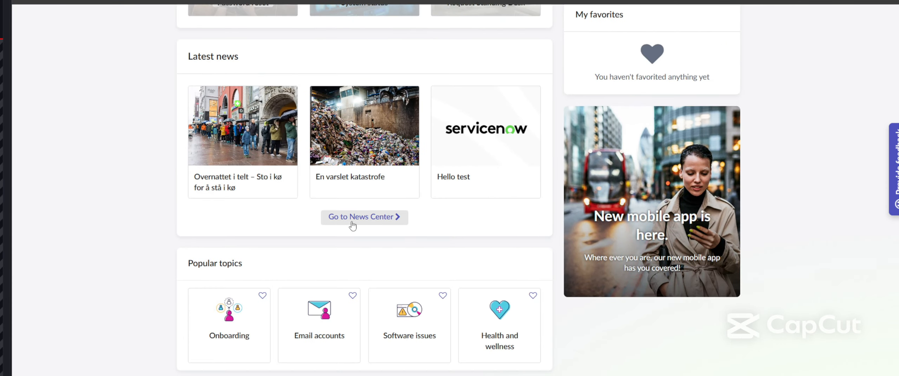
{"action": "left_click", "coordinate": [376, 222]}
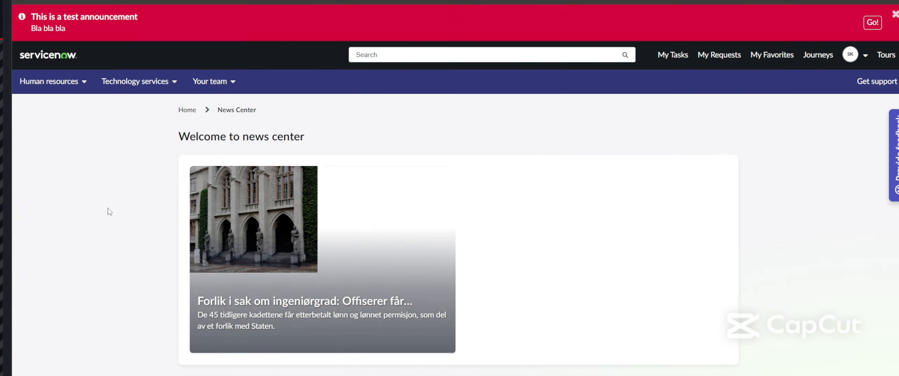
{"action": "scroll", "coordinate": [110, 212], "scroll_direction": "down", "scroll_amount": 5}
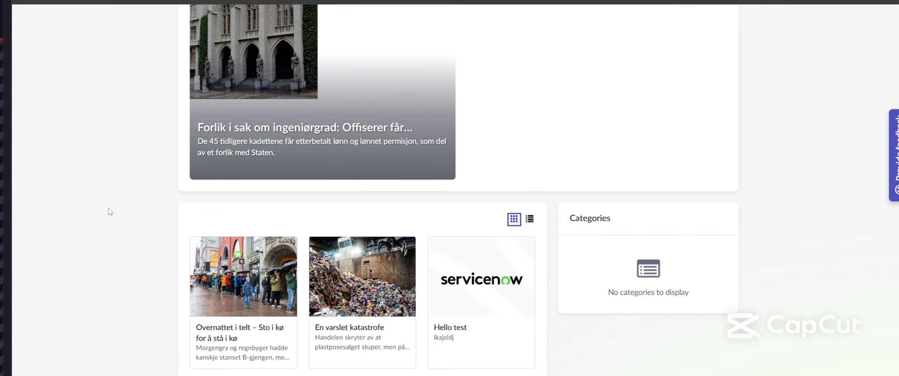
{"action": "scroll", "coordinate": [110, 212], "scroll_direction": "up", "scroll_amount": 5}
{"action": "scroll", "coordinate": [110, 211], "scroll_direction": "down", "scroll_amount": 8}
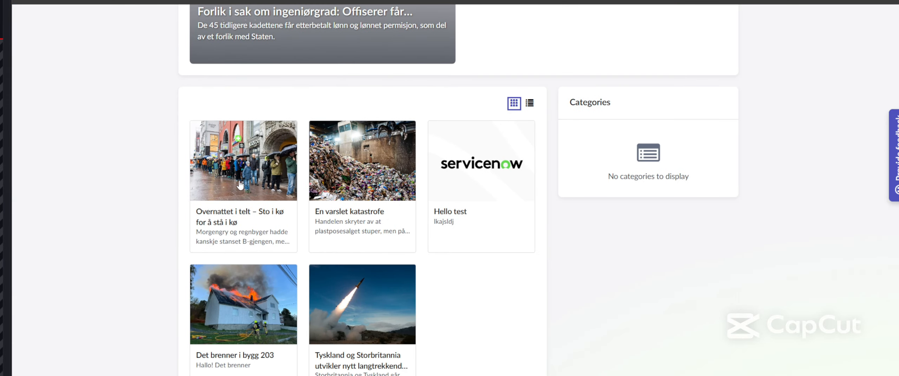
{"action": "scroll", "coordinate": [92, 183], "scroll_direction": "up", "scroll_amount": 5}
{"action": "scroll", "coordinate": [92, 183], "scroll_direction": "up", "scroll_amount": 3}
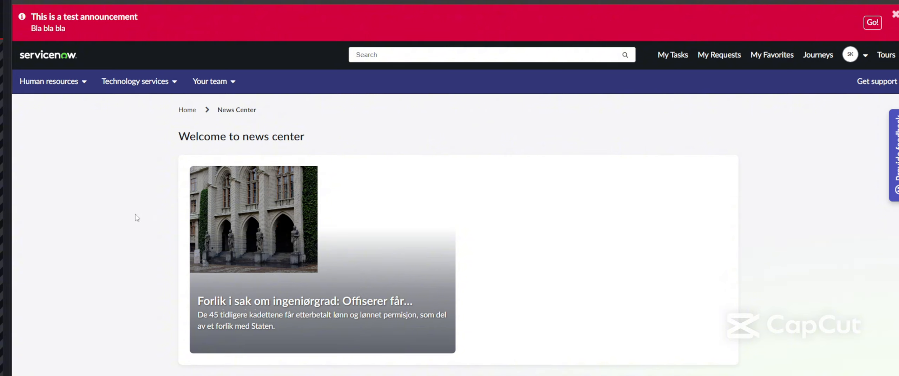
Step: Add a new publish plan and copy cd_news_center from the notes for its Page
{"action": "key", "text": "Return"}
{"action": "type", "text": "cd_news_center"}
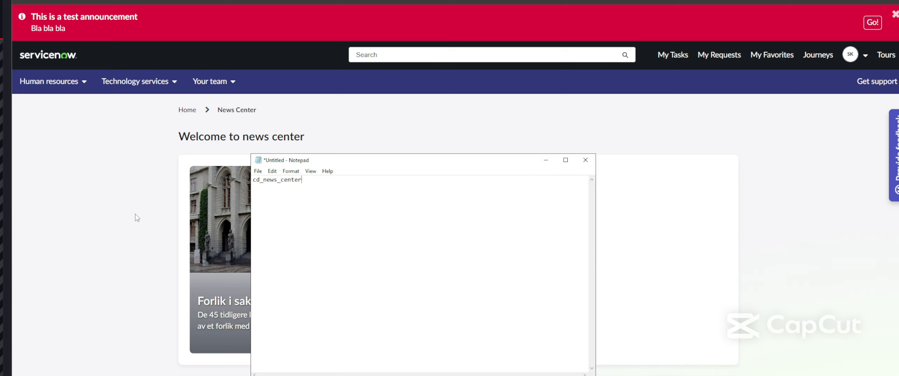
{"action": "left_click_drag", "start_coordinate": [315, 159], "coordinate": [487, 179]}
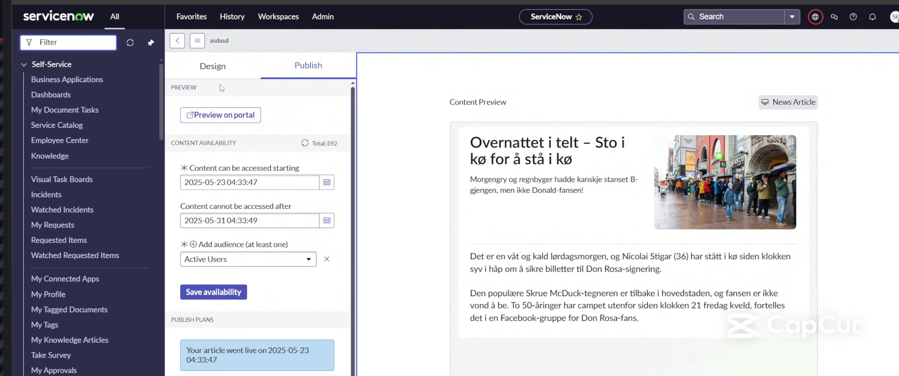
{"action": "scroll", "coordinate": [243, 191], "scroll_direction": "down", "scroll_amount": 4}
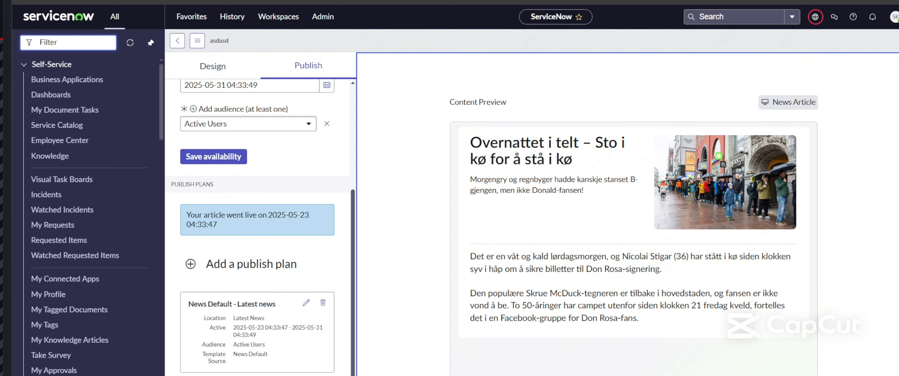
{"action": "left_click", "coordinate": [224, 264]}
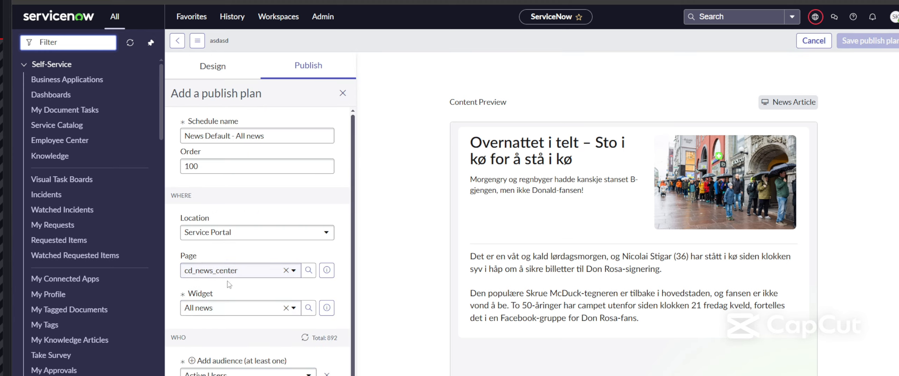
{"action": "key", "text": "alt+Tab"}
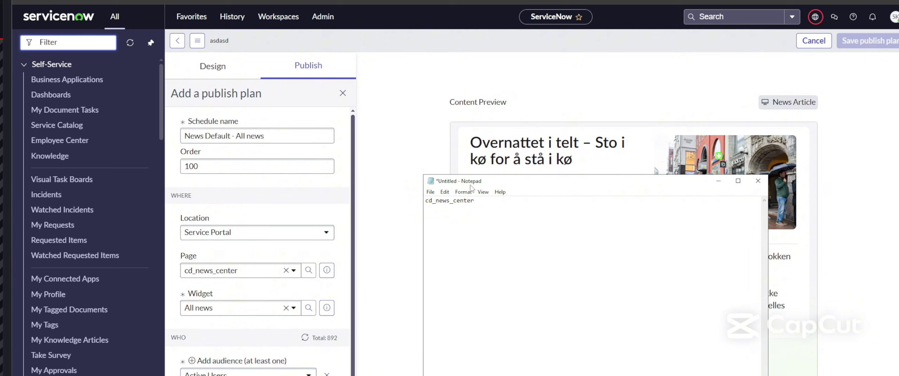
{"action": "left_click_drag", "start_coordinate": [398, 258], "coordinate": [353, 276]}
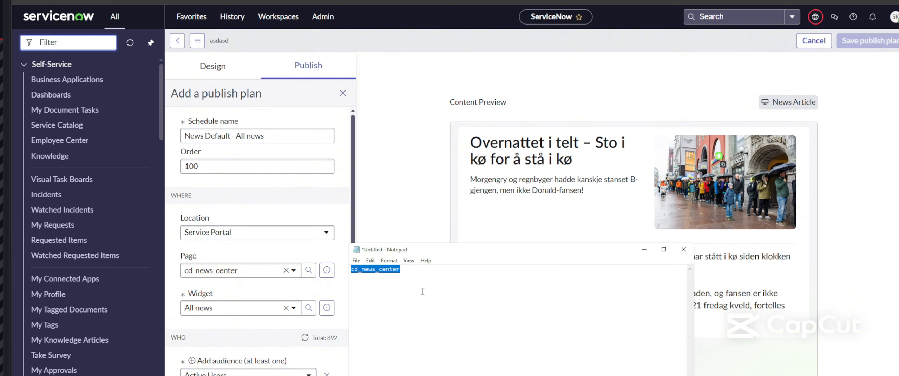
{"action": "left_click", "coordinate": [645, 251]}
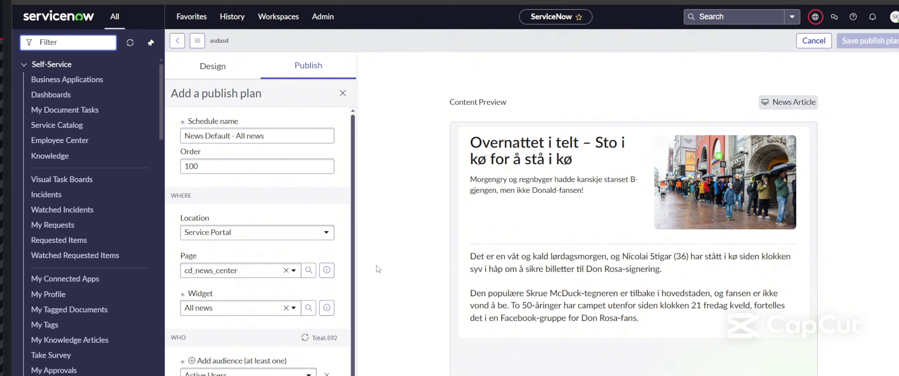
{"action": "scroll", "coordinate": [324, 266], "scroll_direction": "down", "scroll_amount": 1}
{"action": "scroll", "coordinate": [289, 326], "scroll_direction": "up", "scroll_amount": 1}
Step: Filter the navigator on 'anno' and open 'This is a test announcement' under Service Portal Announcements
{"action": "type", "text": "anno"}
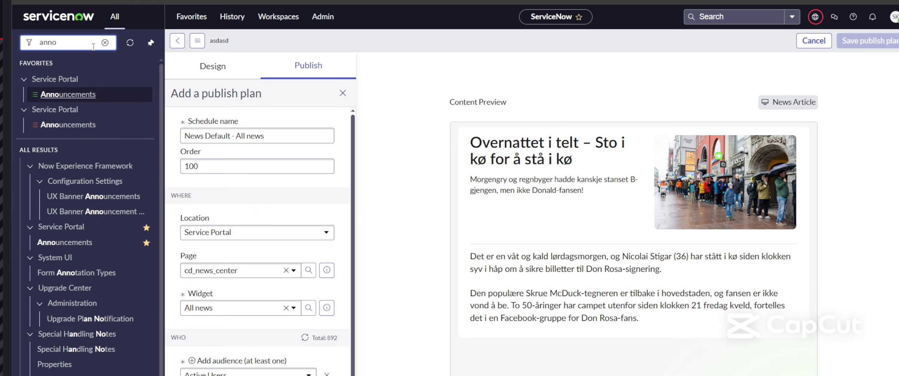
{"action": "left_click", "coordinate": [73, 94]}
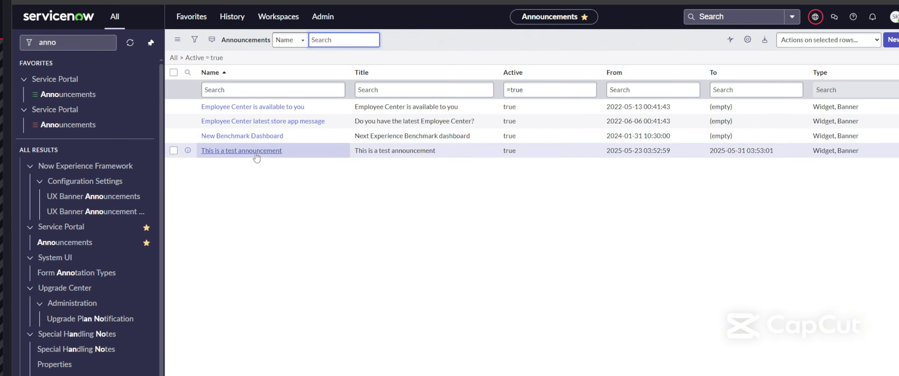
{"action": "left_click", "coordinate": [245, 155]}
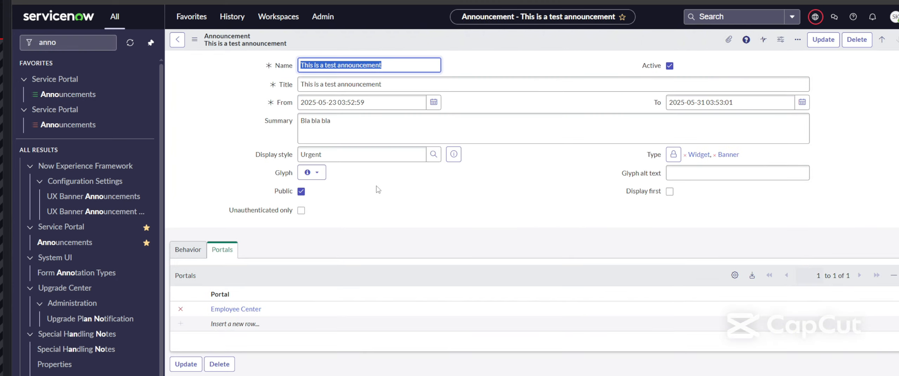
{"action": "left_click", "coordinate": [461, 67]}
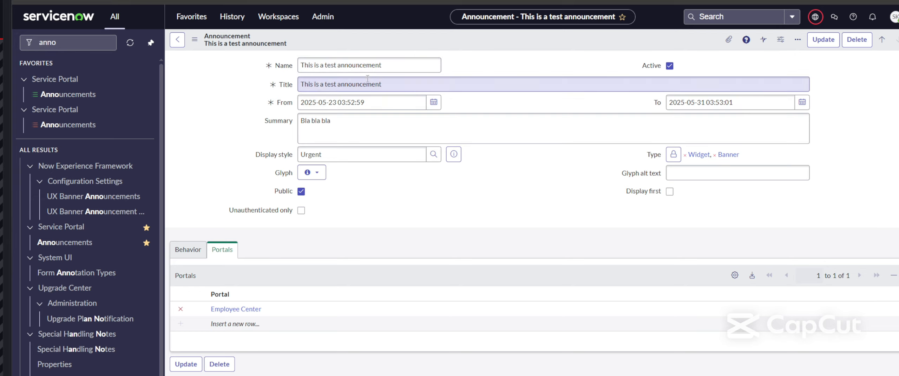
{"action": "left_click", "coordinate": [286, 87]}
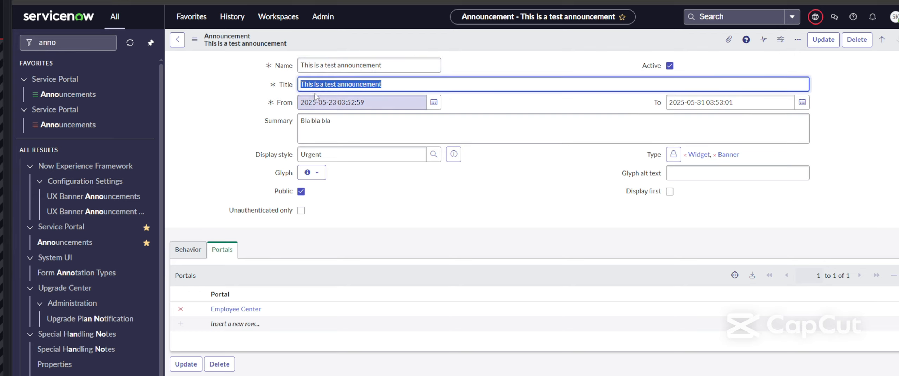
{"action": "left_click", "coordinate": [335, 126]}
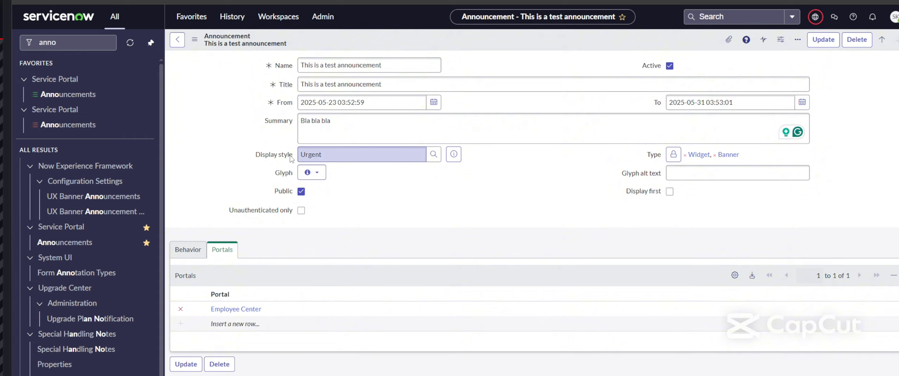
{"action": "left_click", "coordinate": [433, 155]}
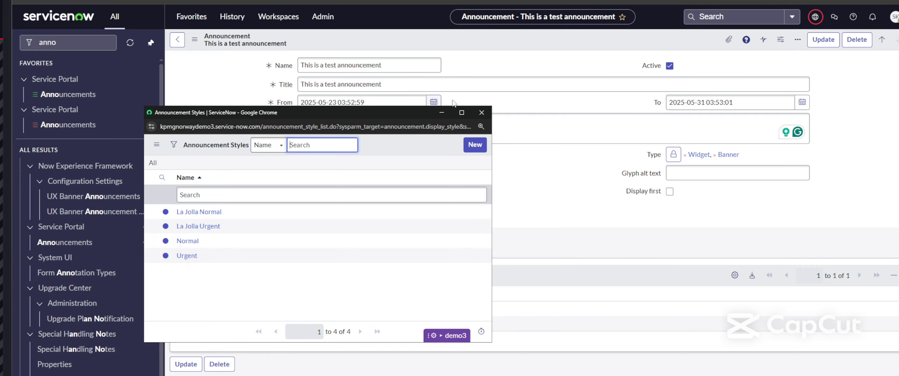
{"action": "left_click", "coordinate": [481, 113]}
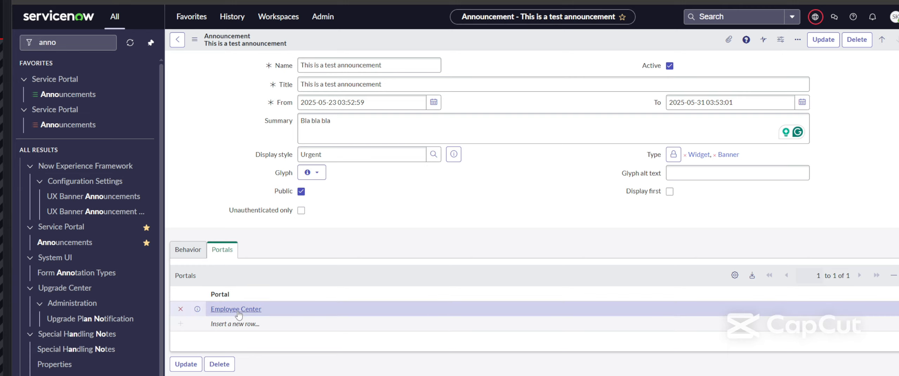
{"action": "left_click", "coordinate": [187, 252]}
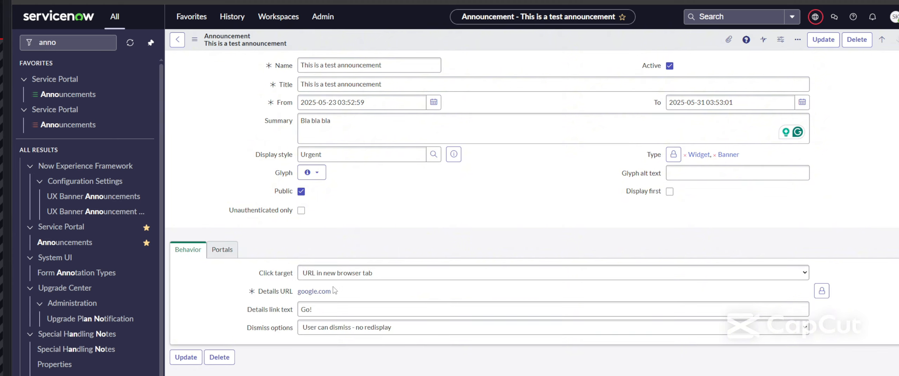
{"action": "left_click", "coordinate": [822, 292]}
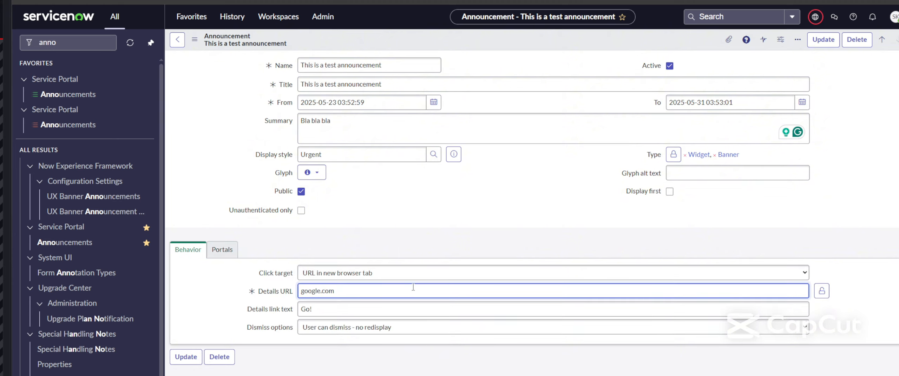
{"action": "type", "text": "www."}
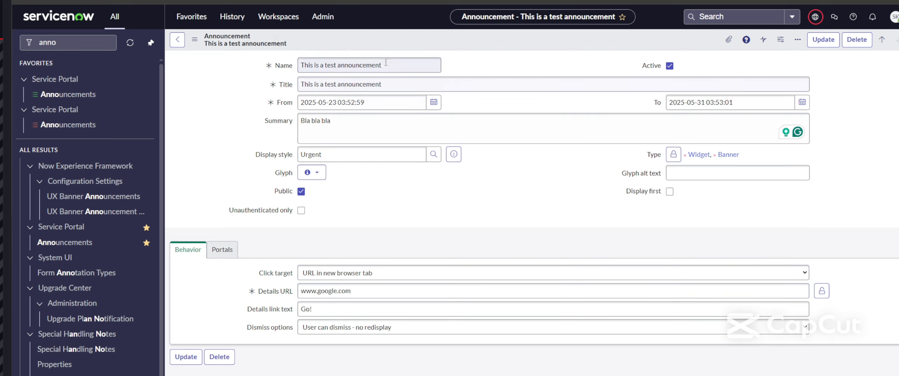
{"action": "right_click", "coordinate": [391, 37]}
{"action": "left_click", "coordinate": [404, 44]}
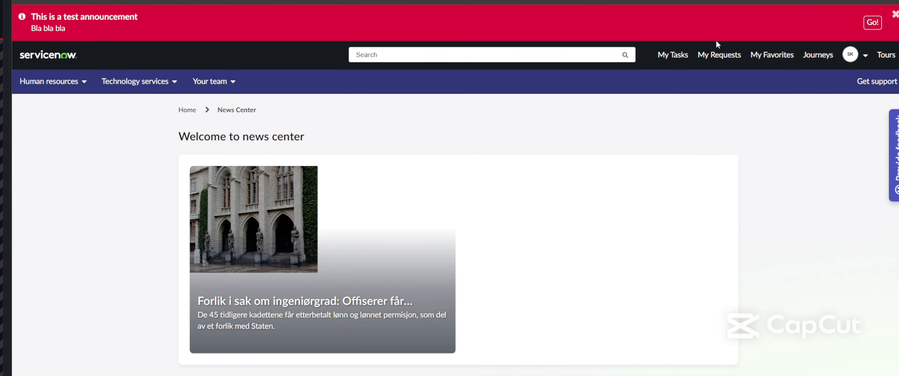
Step: Test the banner's Go! link, reloading News Center and trying again after 'Page not found'
{"action": "left_click", "coordinate": [873, 23]}
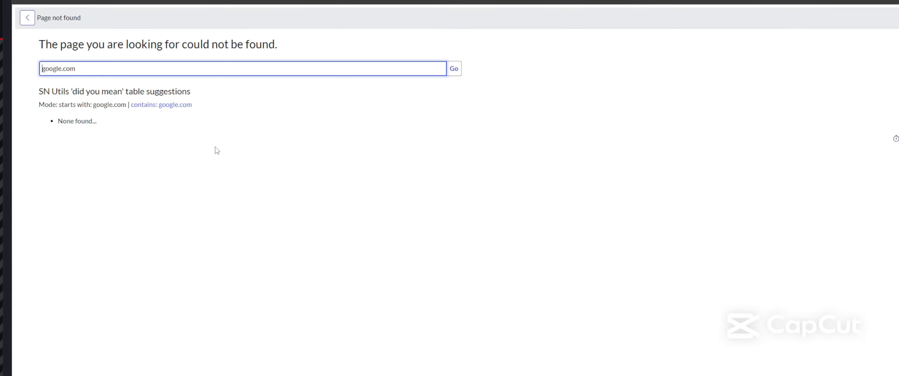
{"action": "left_click", "coordinate": [186, 0]}
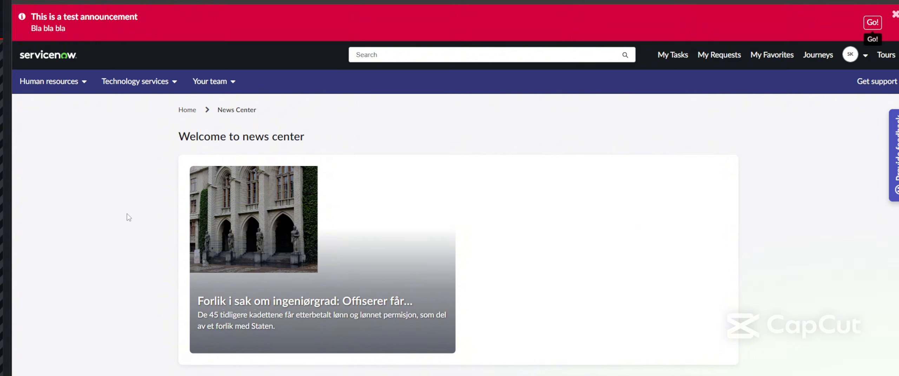
{"action": "left_click", "coordinate": [250, 0]}
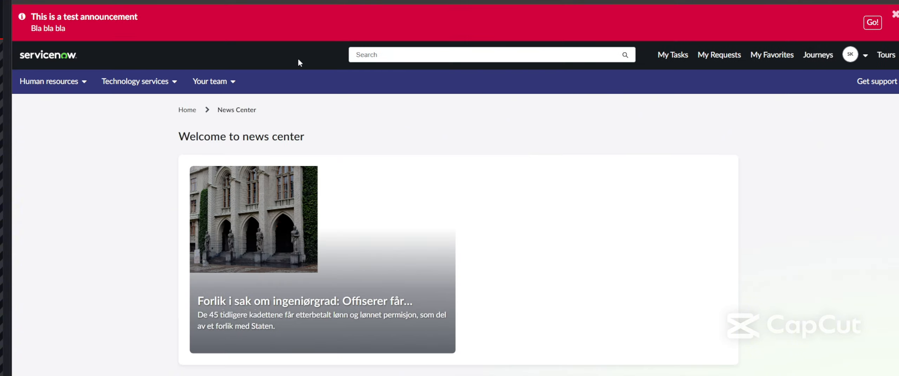
{"action": "left_click", "coordinate": [873, 23]}
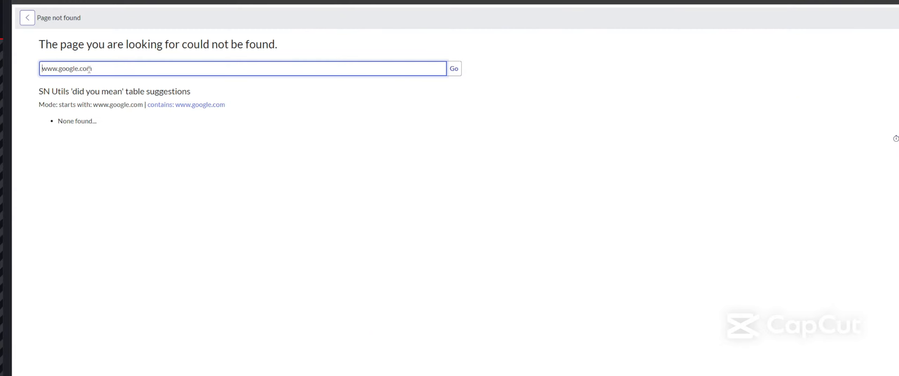
Step: Close the page-not-found tab and return to the 'This is a test announcement' form
{"action": "left_click_drag", "start_coordinate": [93, 69], "coordinate": [33, 71]}
{"action": "left_click", "coordinate": [187, 152]}
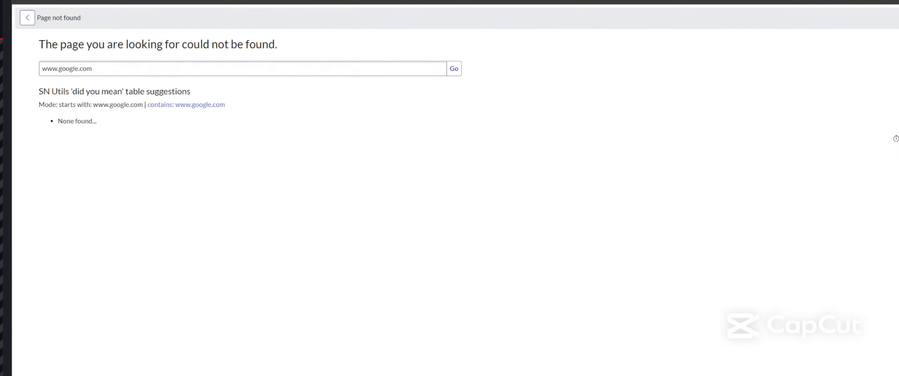
{"action": "key", "text": "ctrl+w"}
{"action": "key", "text": "ctrl+shift+Tab"}
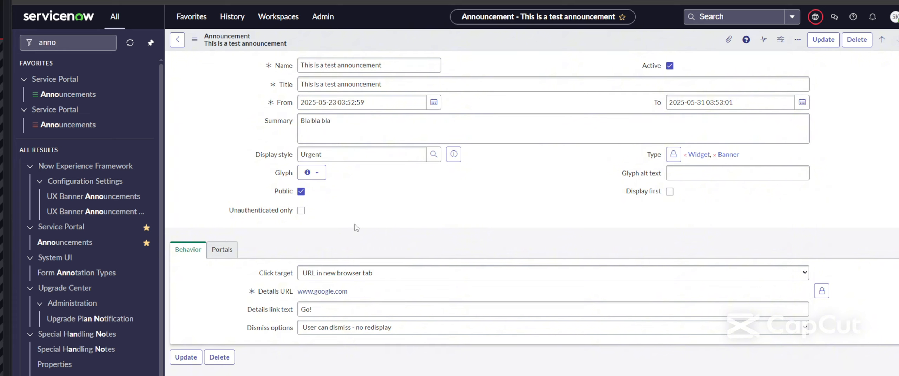
Step: Set the click target to Page and scroll the Pages lookup list of portal pages for the details page
{"action": "left_click", "coordinate": [339, 280]}
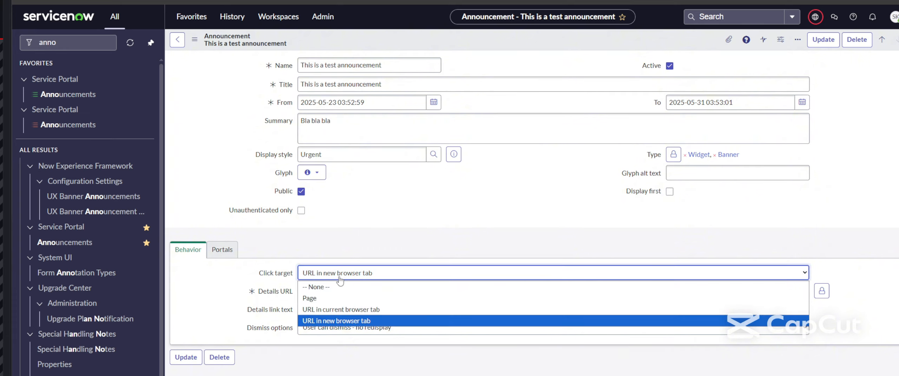
{"action": "left_click", "coordinate": [328, 299]}
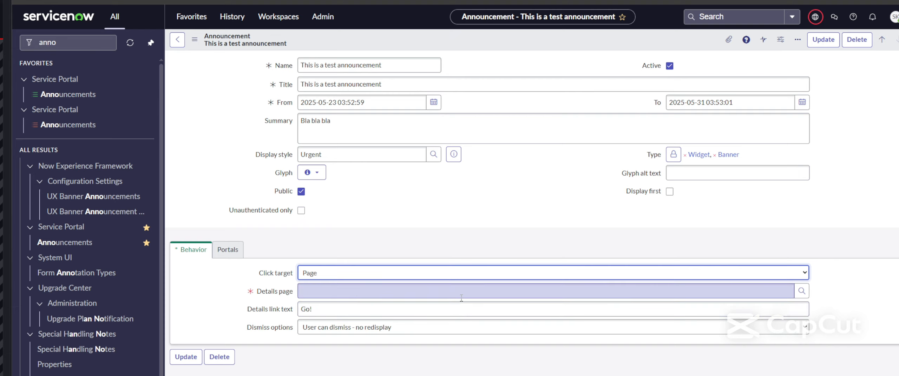
{"action": "left_click", "coordinate": [801, 291]}
{"action": "left_click_drag", "start_coordinate": [664, 303], "coordinate": [608, 205]}
{"action": "scroll", "coordinate": [514, 327], "scroll_direction": "down", "scroll_amount": 5}
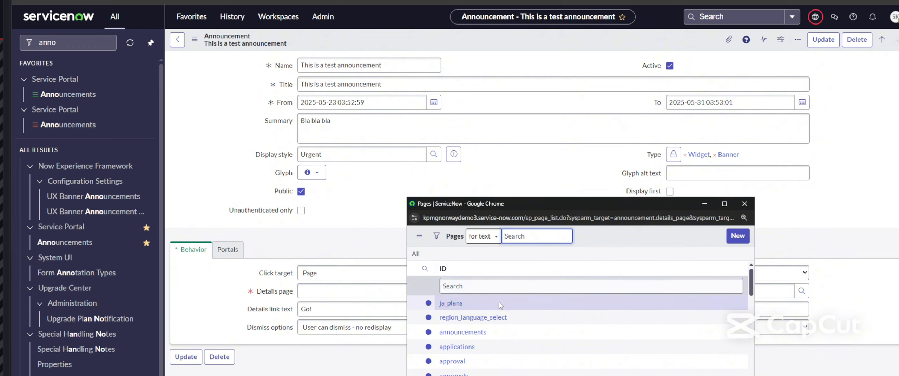
{"action": "scroll", "coordinate": [514, 327], "scroll_direction": "down", "scroll_amount": 5}
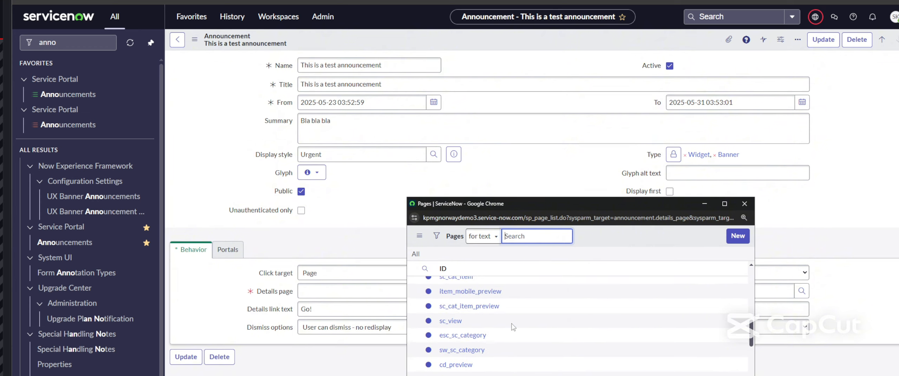